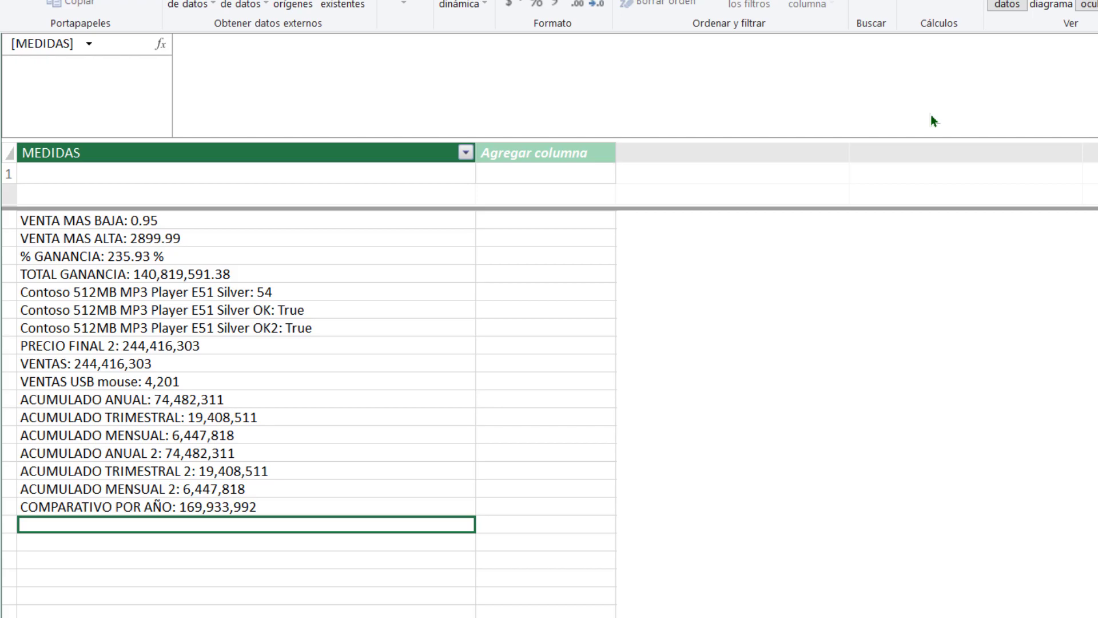
- Start a measure named COMPARATIVO QUINCENAL in the first empty calculation cell, using CALCULATE with [TOTAL PRECIO] as the expression
left_click(302, 43)
type("COMPARAT")
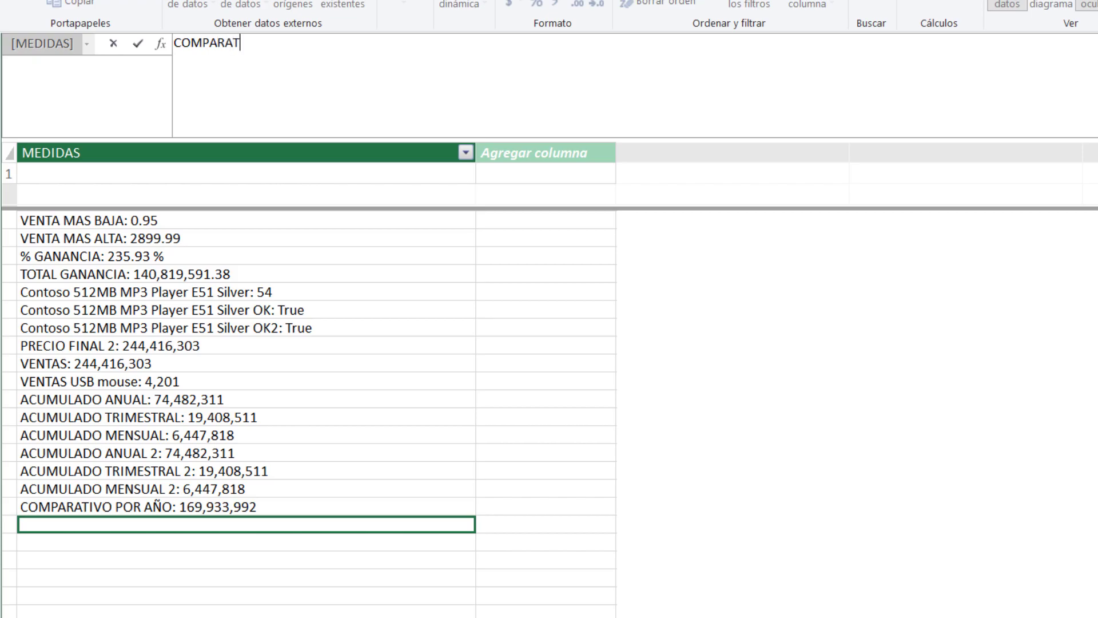
type("IVO QUINCENA")
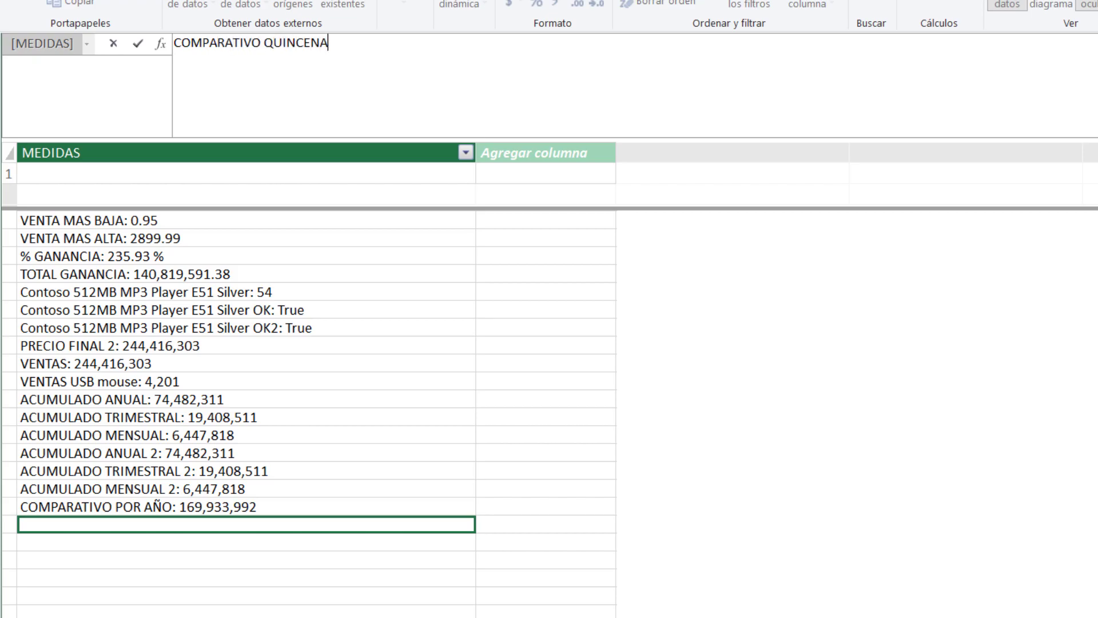
type("L := CALCULATE(")
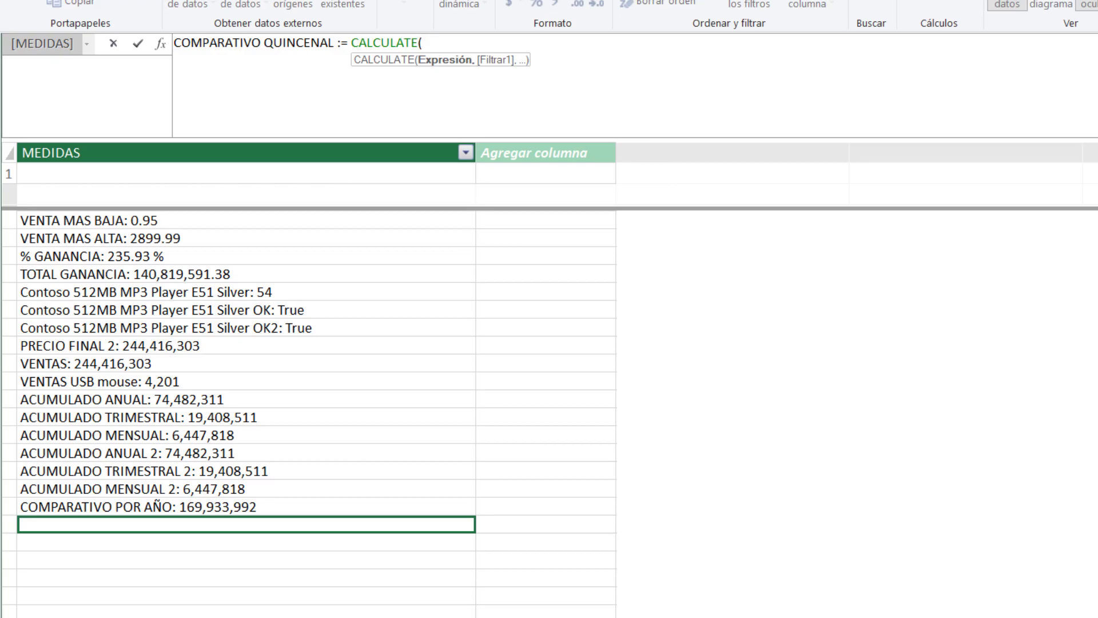
type("TOTAL")
key("Down")
key("Down")
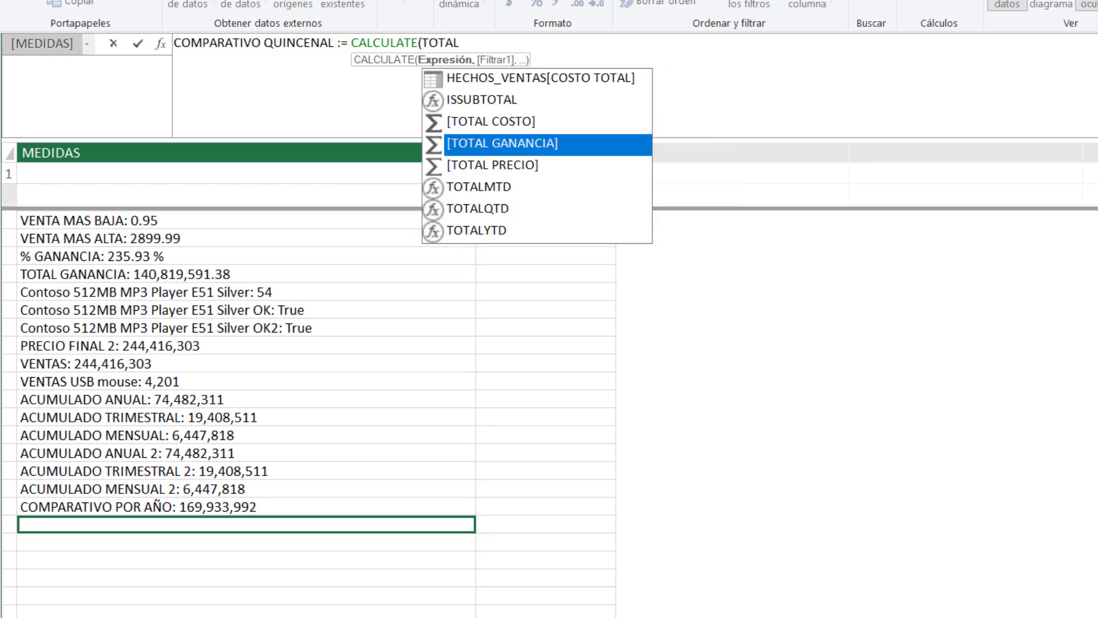
key("Tab")
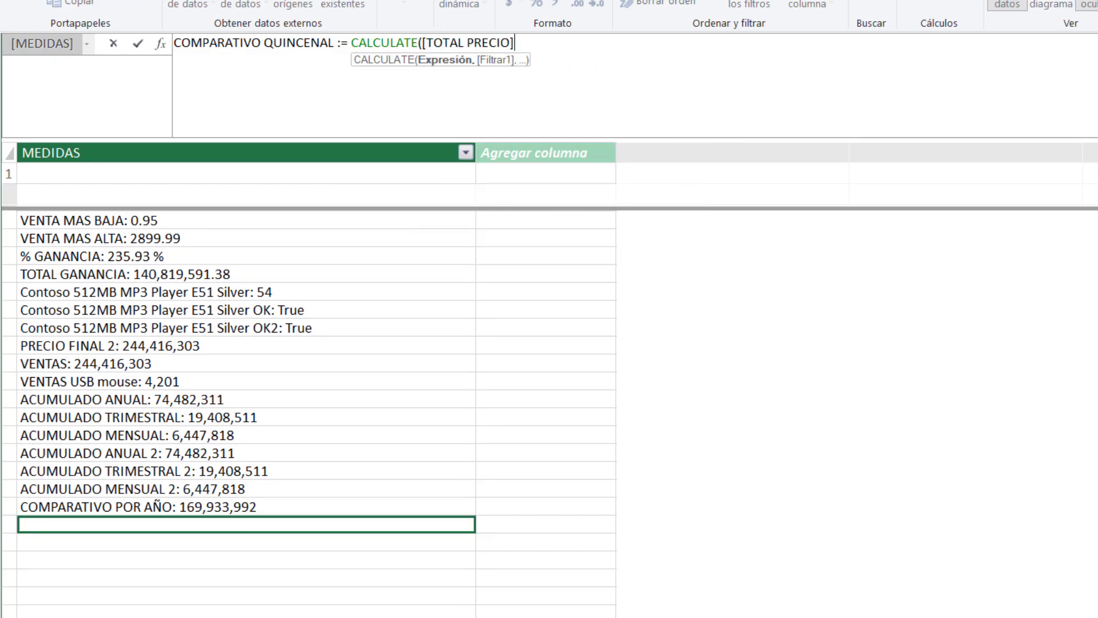
- Add a DATEADD filter to the CALCULATE formula, using FECHAS[FECHAKEY] as its dates argument
type(",DATE")
key("Down")
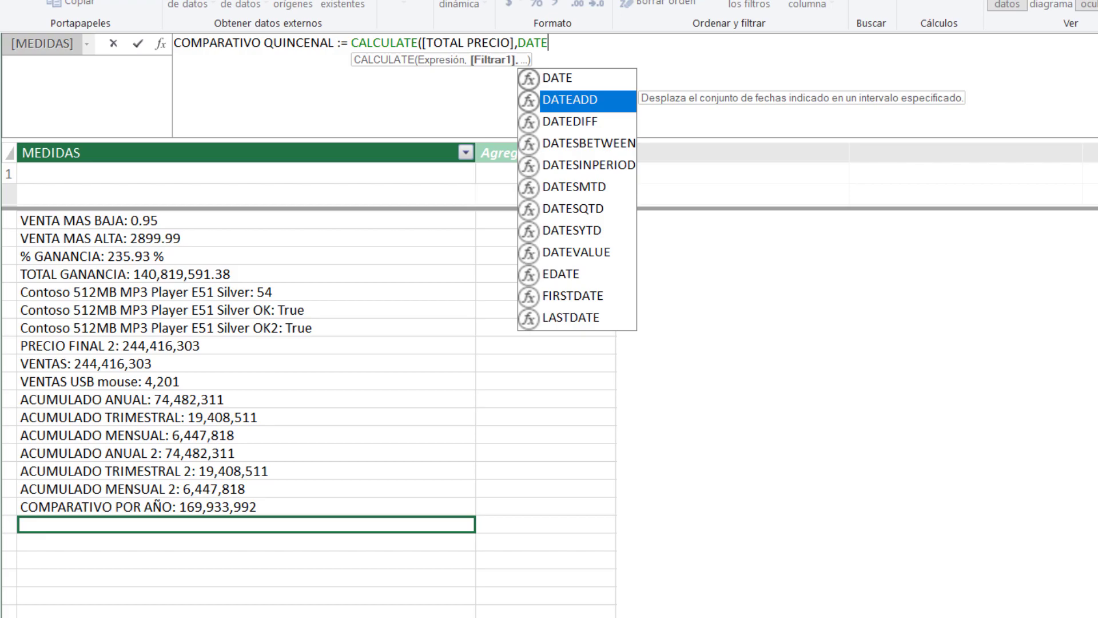
key("Tab")
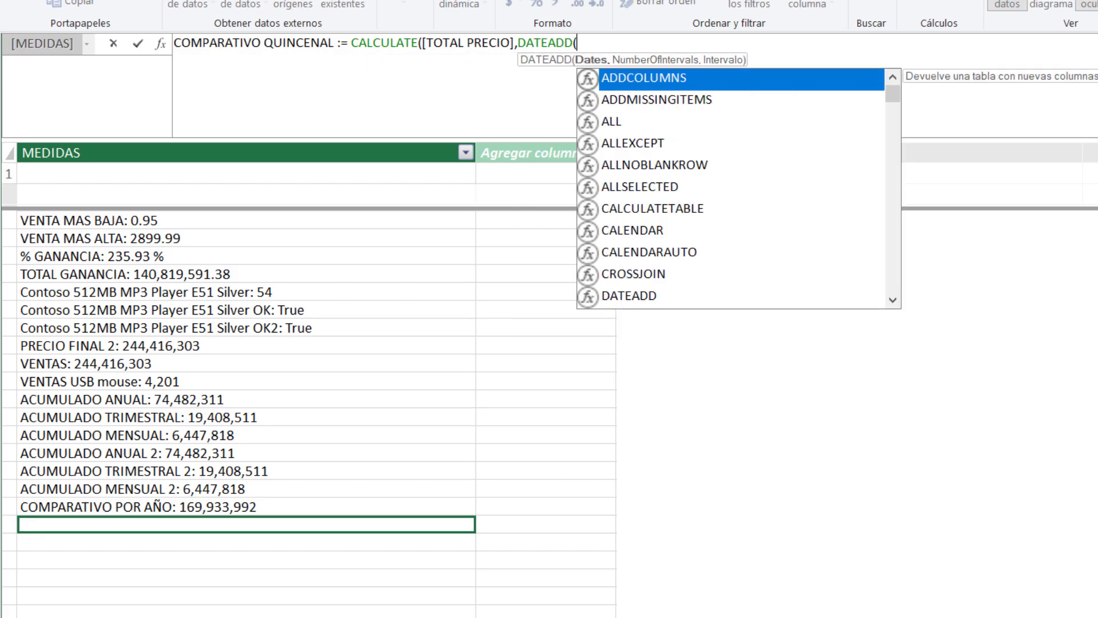
type("FECHA")
key("Down")
key("Down")
key("Down")
key("Down")
key("Down")
key("Tab")
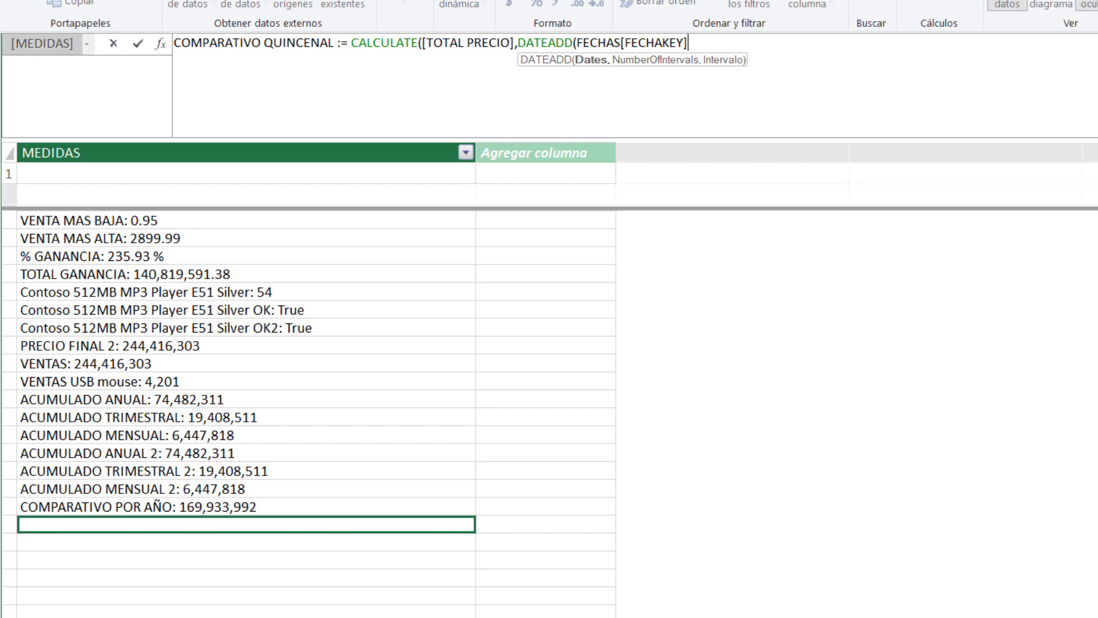
- Set the DATEADD shift to -14 with the DAY interval, then close and commit the measure formula
type(",")
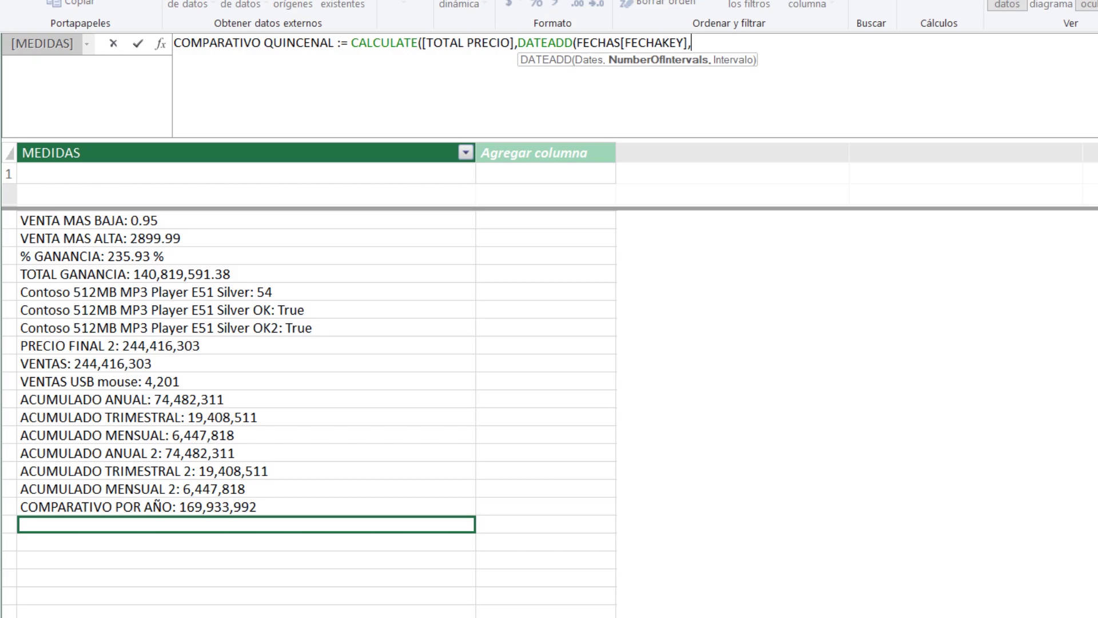
type("-1")
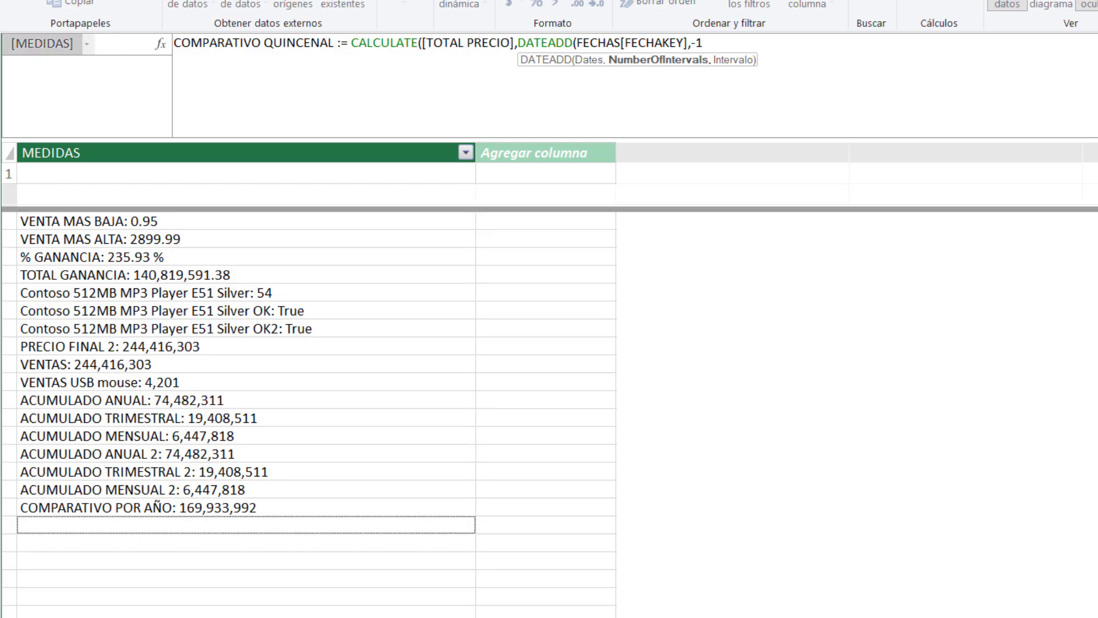
type("4,")
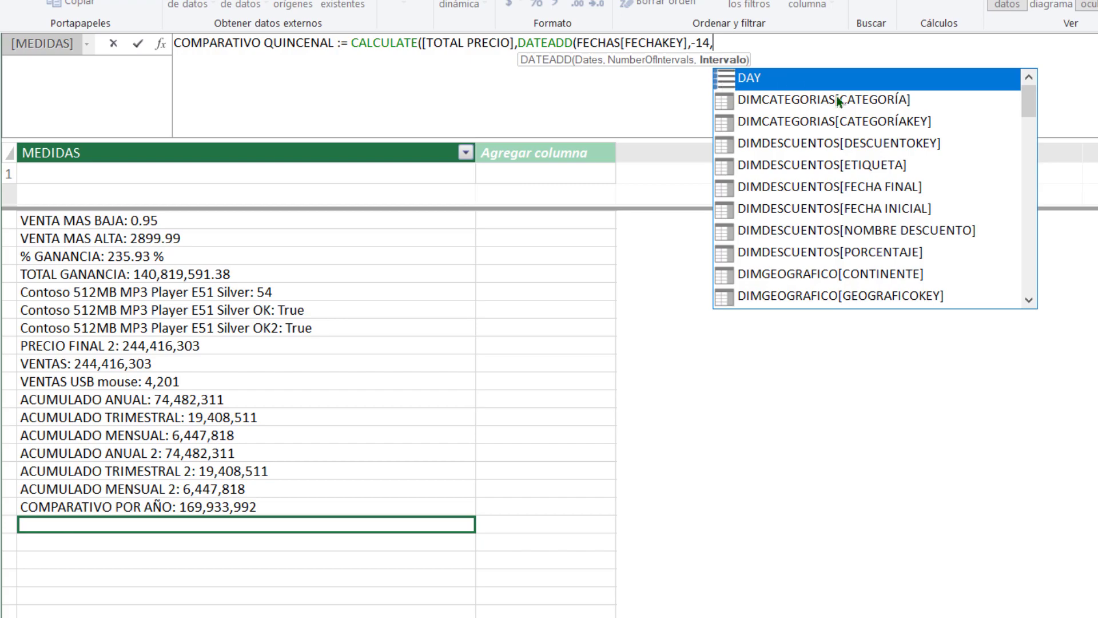
left_click_drag(1028, 100, 1021, 320)
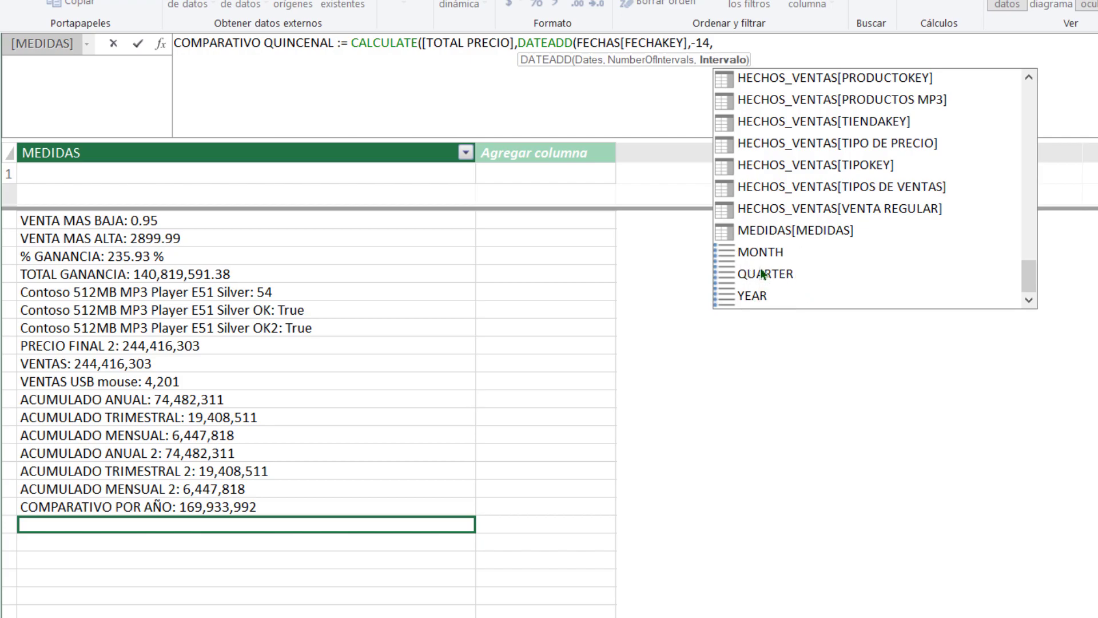
left_click_drag(1034, 295, 1052, 97)
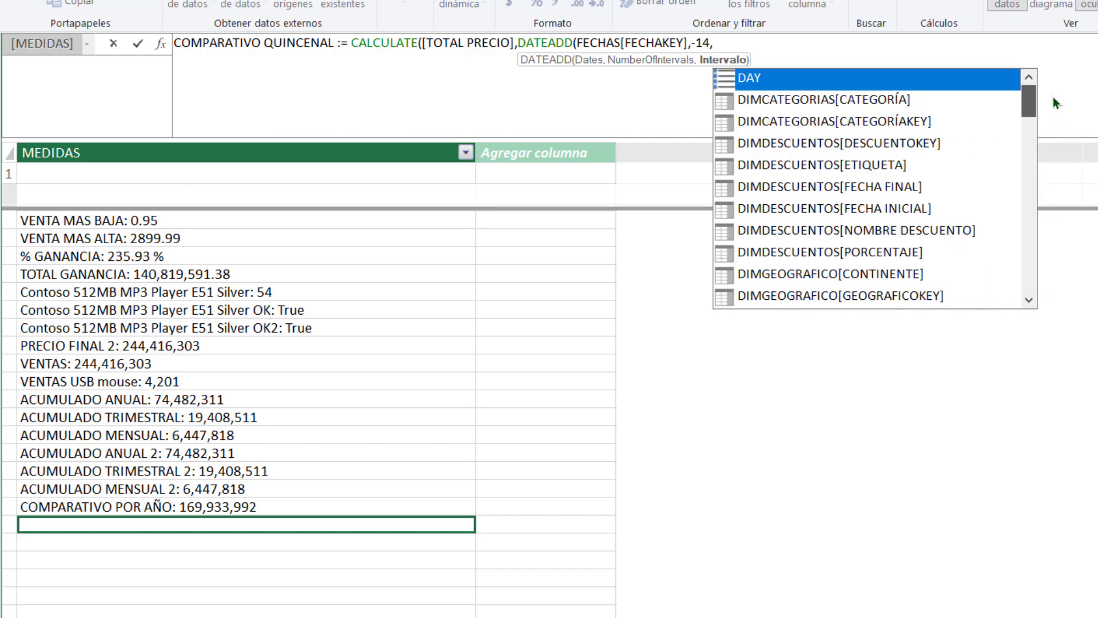
double_click(772, 87)
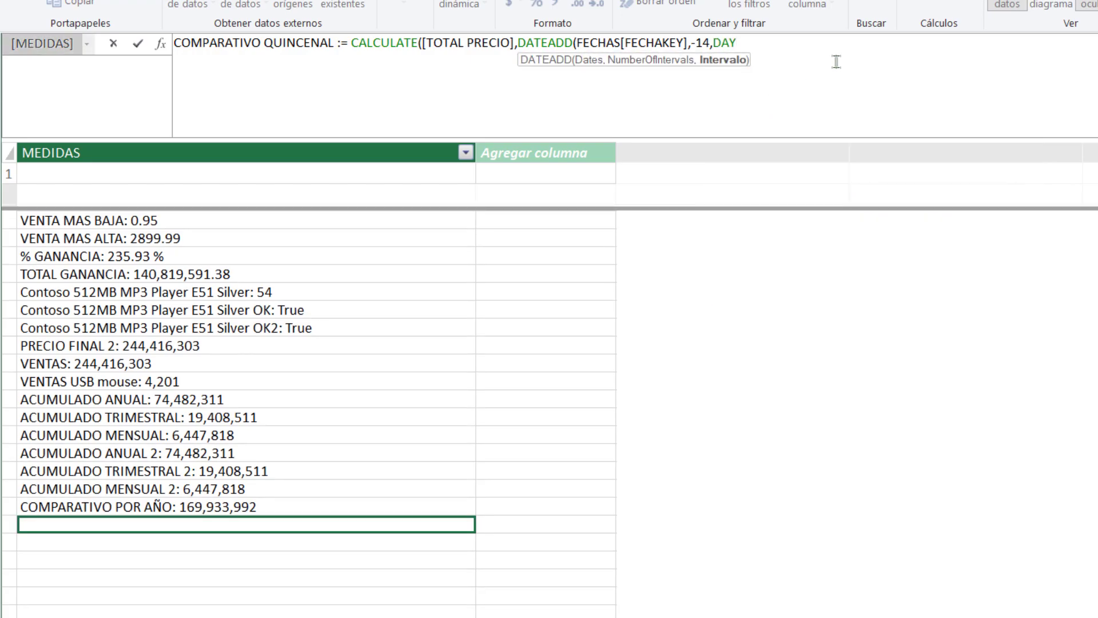
type("))")
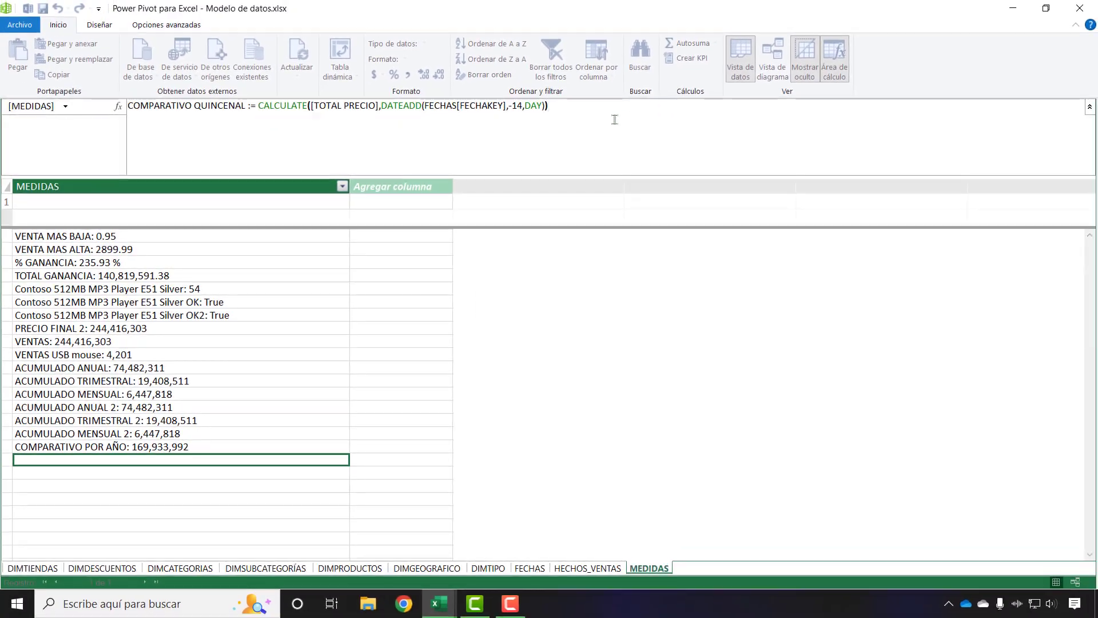
key("Return")
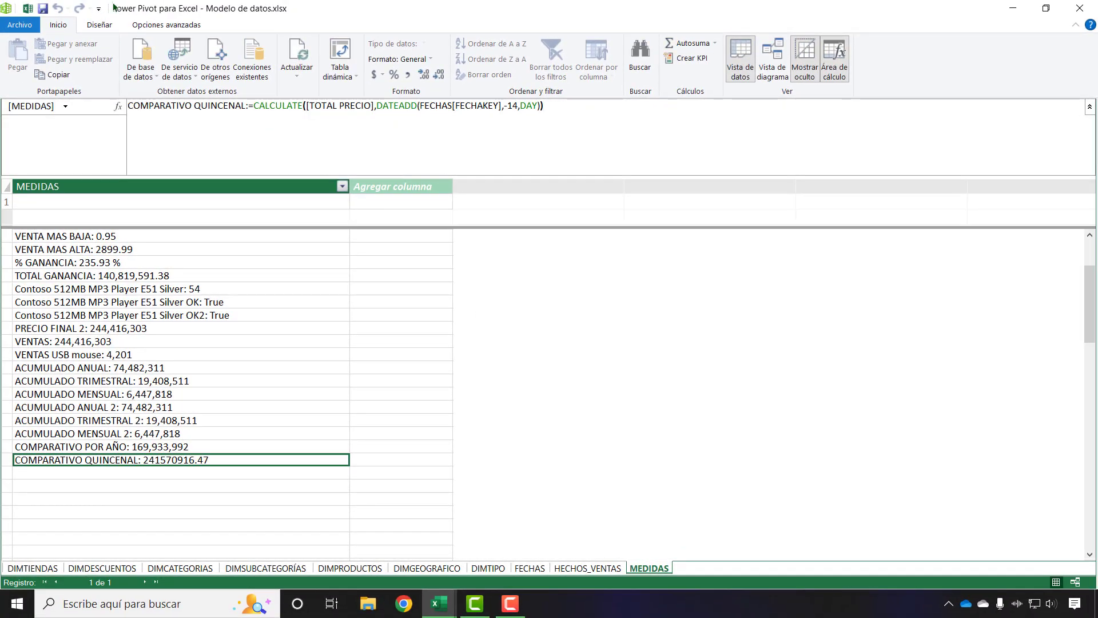
- Format the COMPARATIVO QUINCENAL measure as a number with a thousands separator and no decimals
right_click(220, 461)
left_click(272, 555)
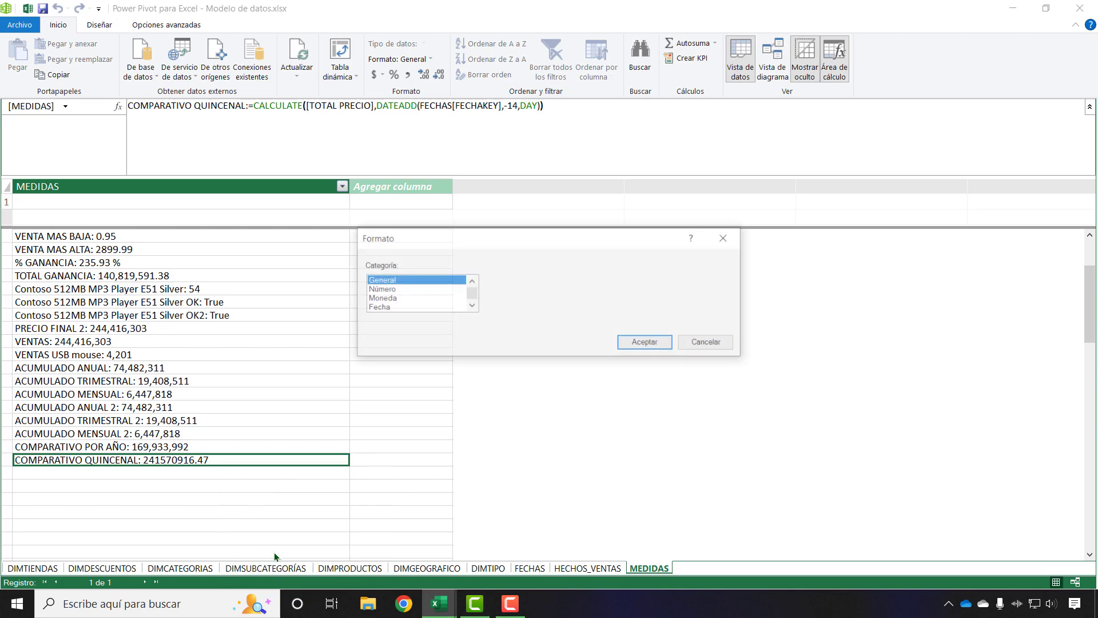
key("Down")
left_click(574, 316)
left_click(614, 302)
left_click(614, 301)
left_click(646, 342)
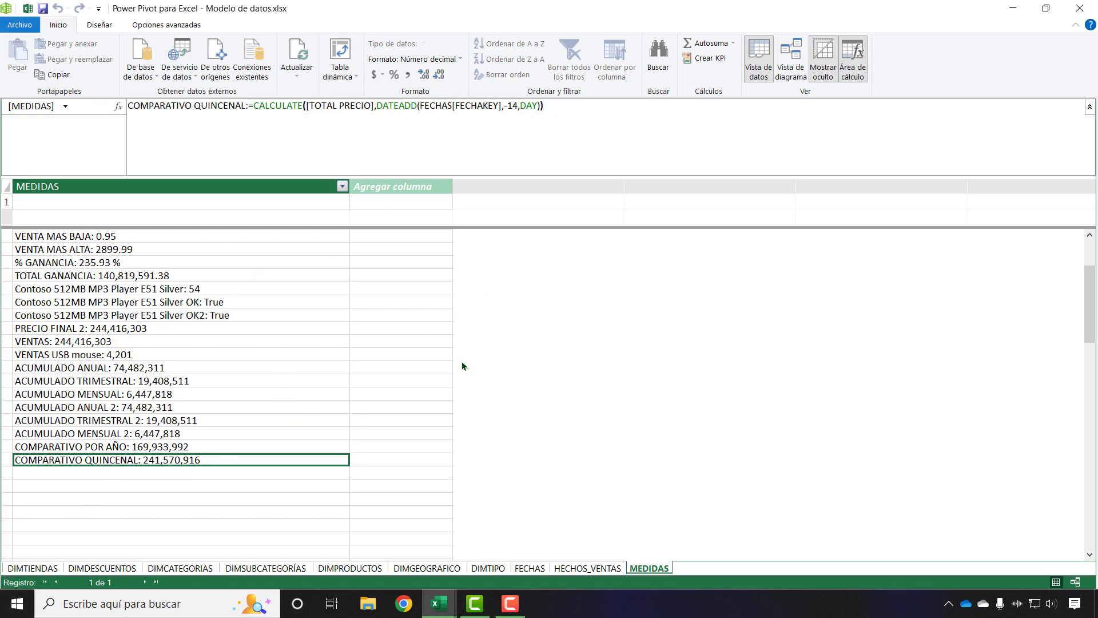
- Switch to the Modelo de datos.xlsx workbook in Excel and add Jerarquía de fechas to the pivot table's rows
left_click(440, 603)
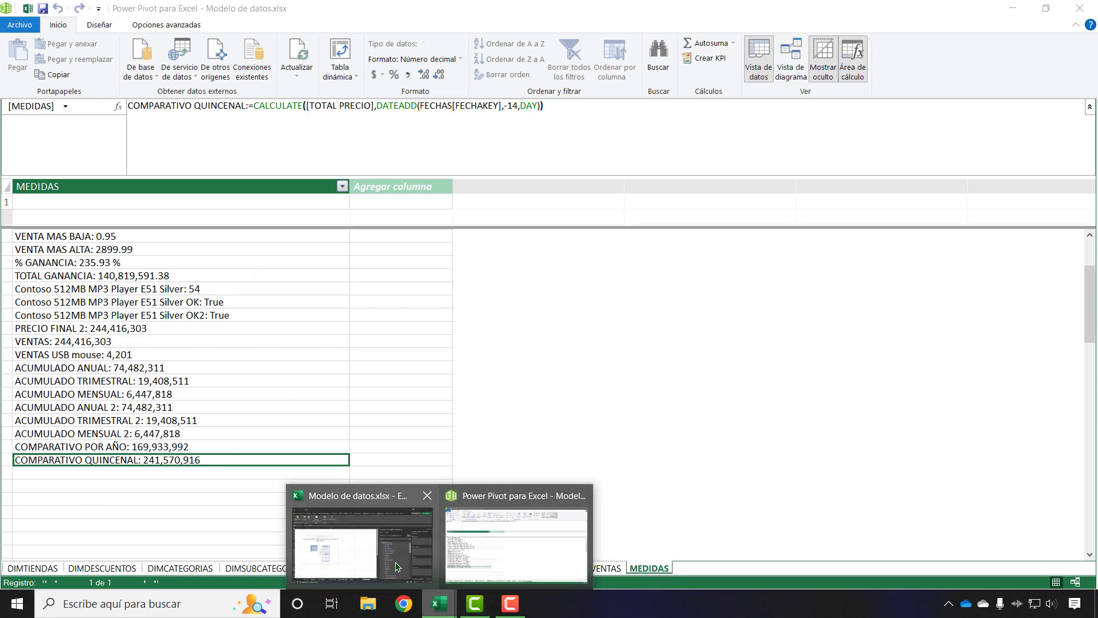
left_click(398, 567)
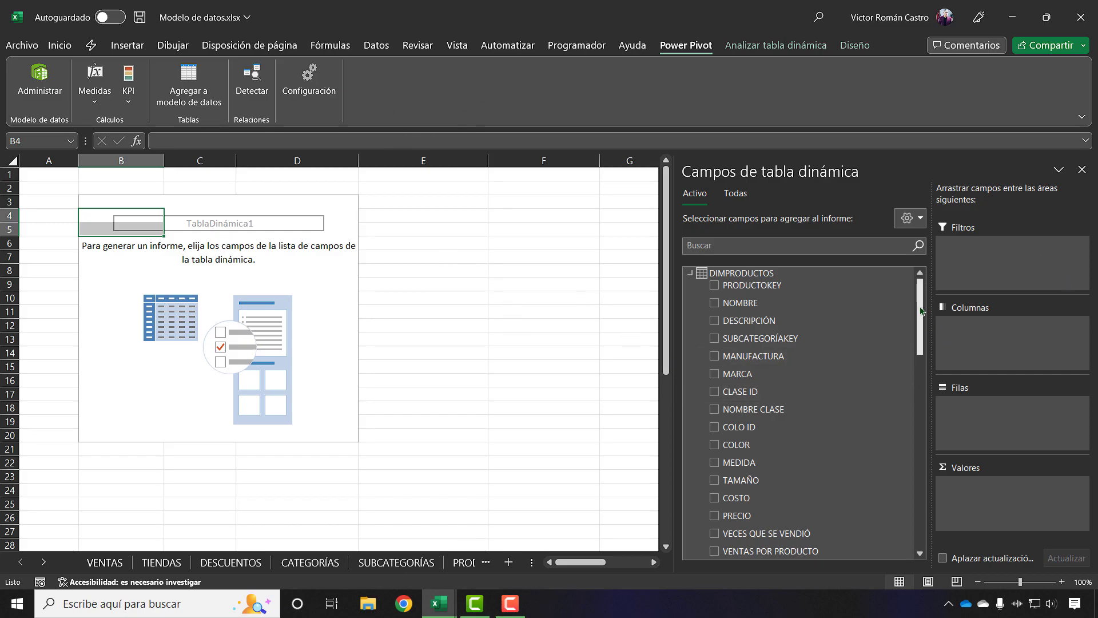
scroll(800, 343, "down", 6)
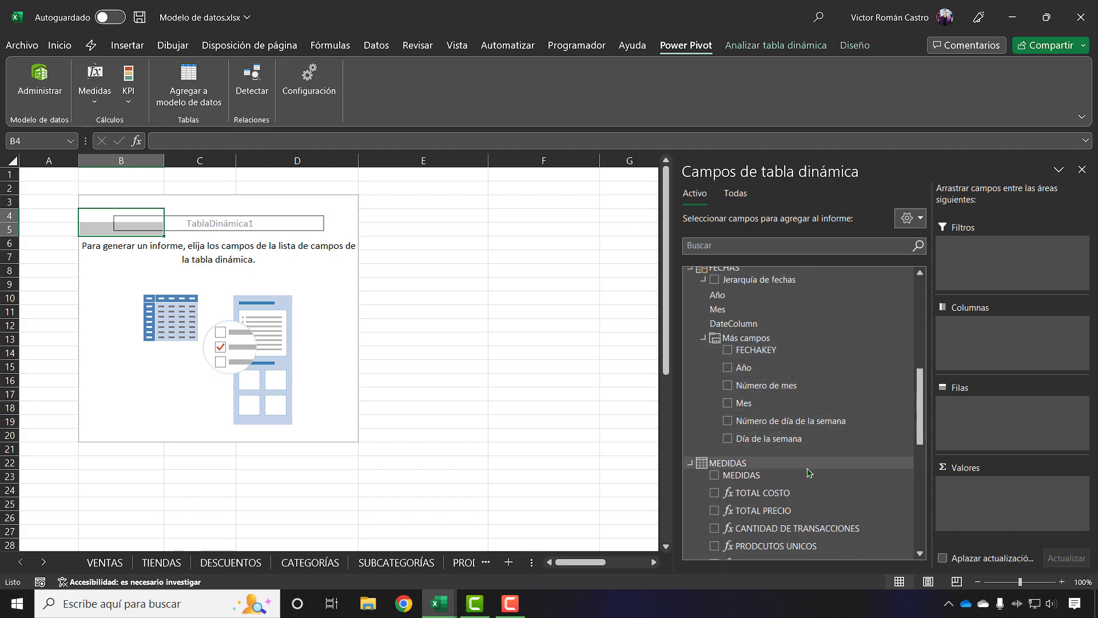
scroll(737, 389, "up", 2)
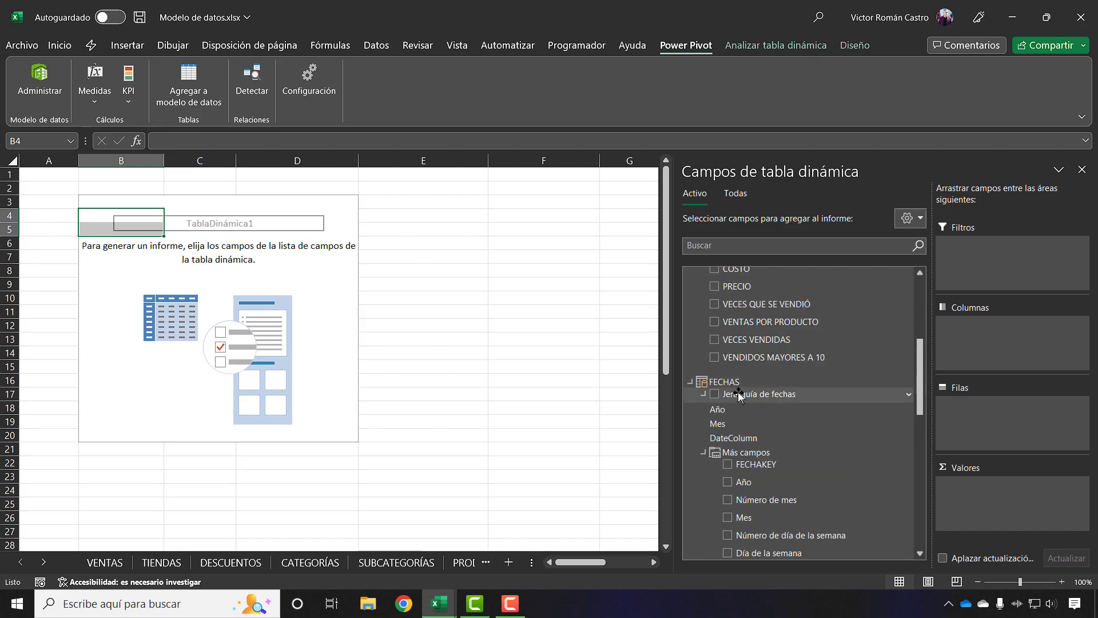
left_click_drag(782, 394, 990, 409)
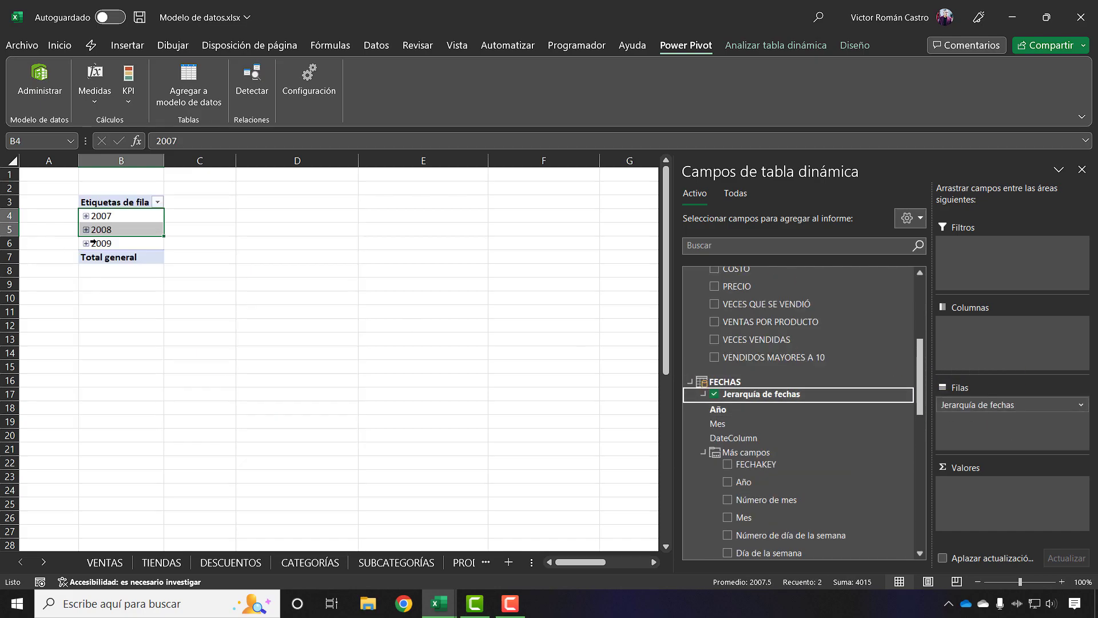
left_click(129, 224)
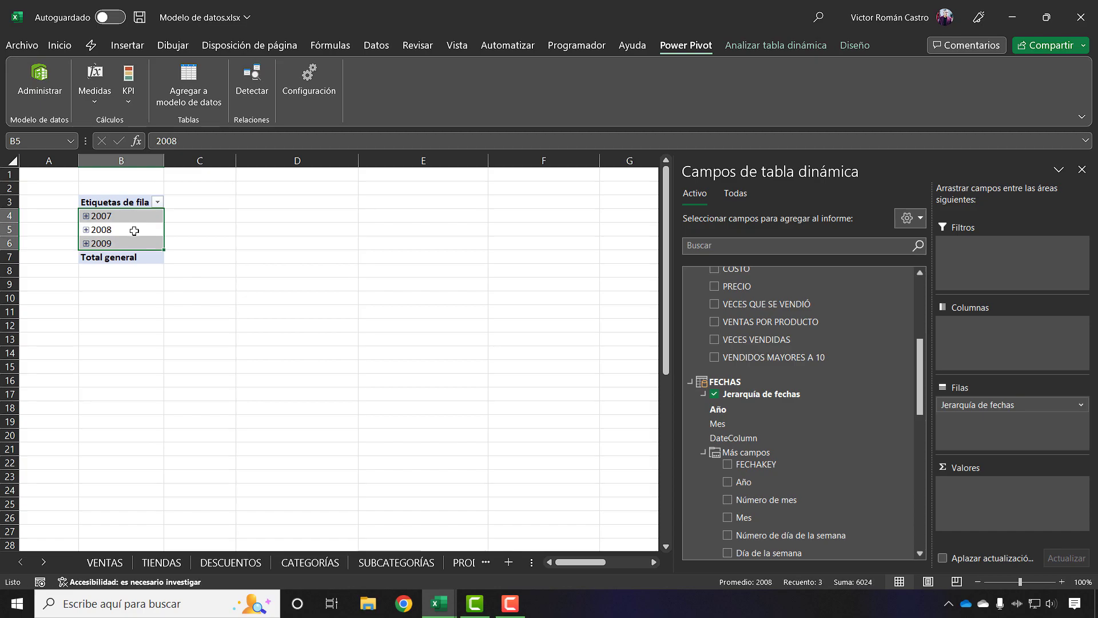
left_click(133, 231)
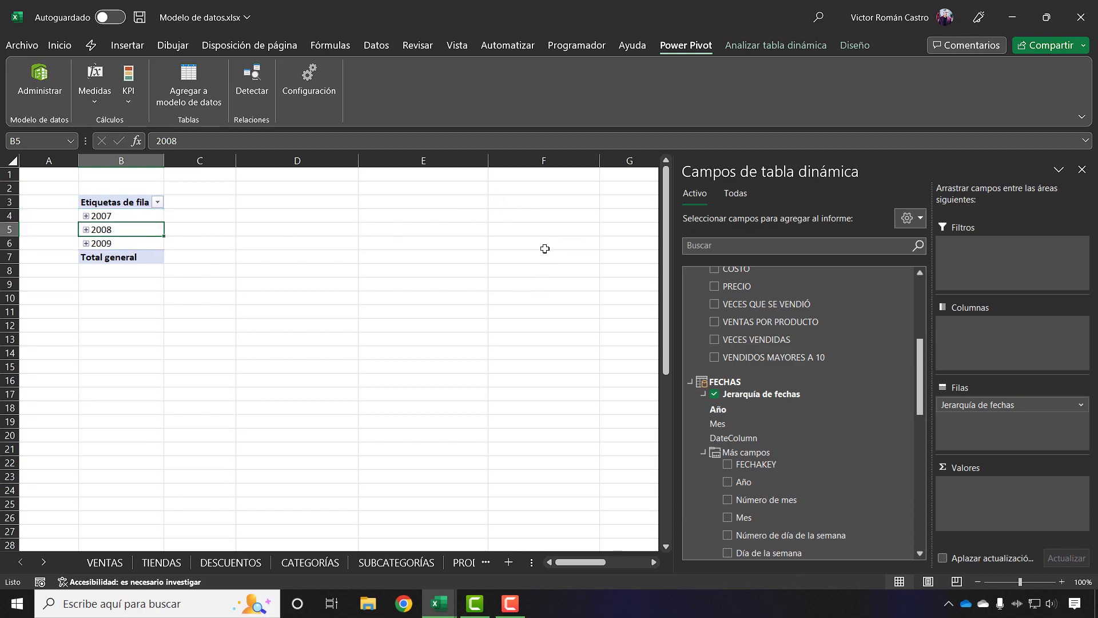
- Add the TOTAL PRECIO and COMPARATIVO QUINCENAL measures to the pivot table's values
scroll(852, 486, "down", 10)
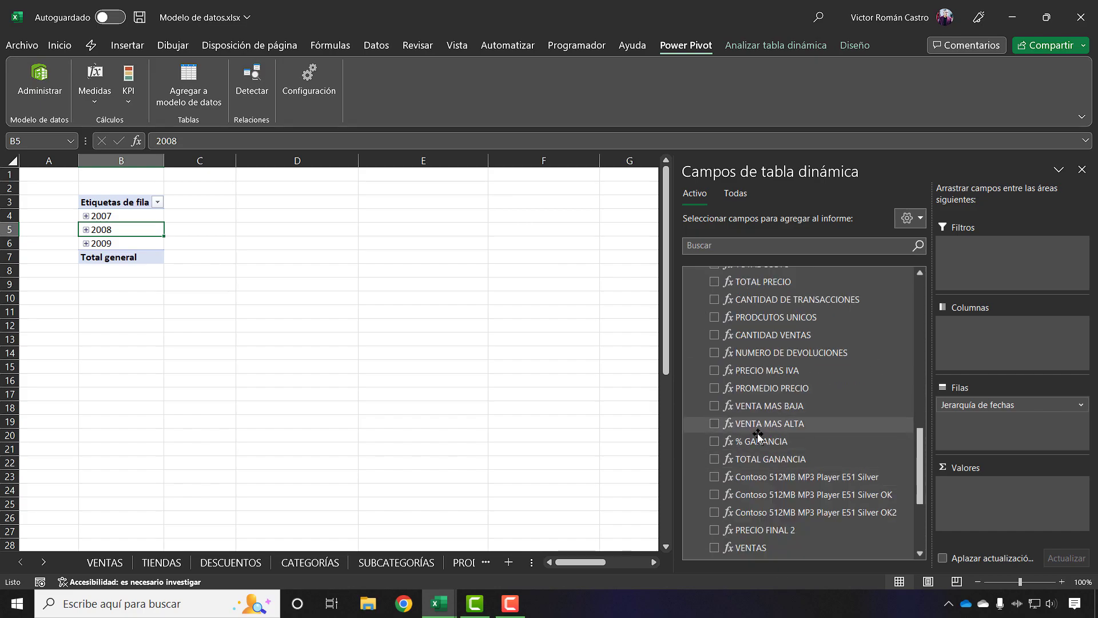
scroll(772, 458, "up", 2)
left_click_drag(785, 405, 972, 493)
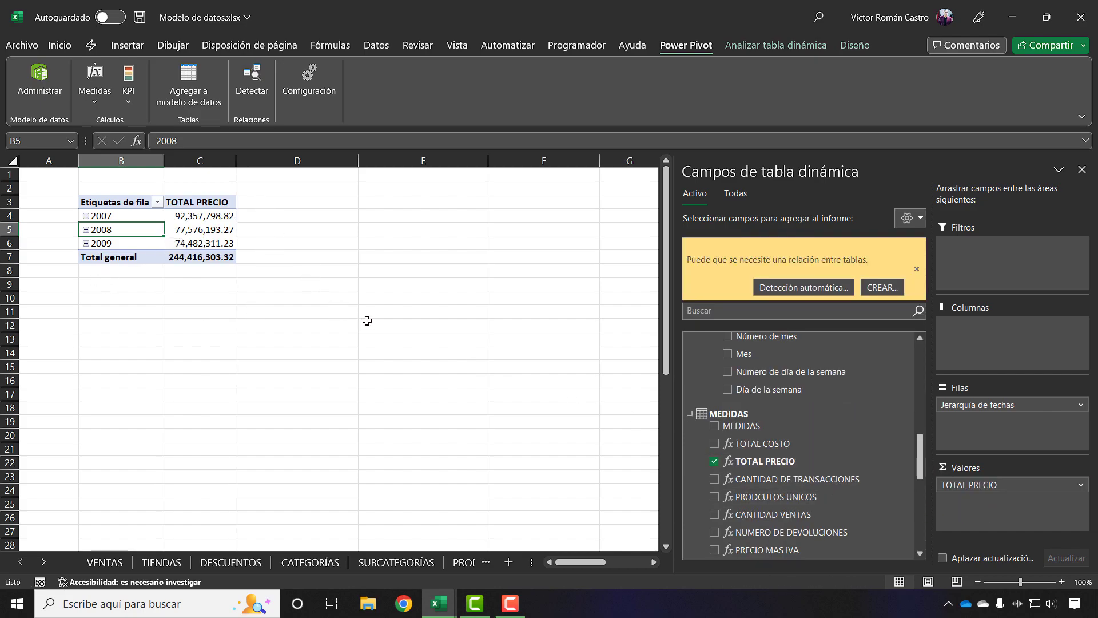
scroll(796, 430, "down", 5)
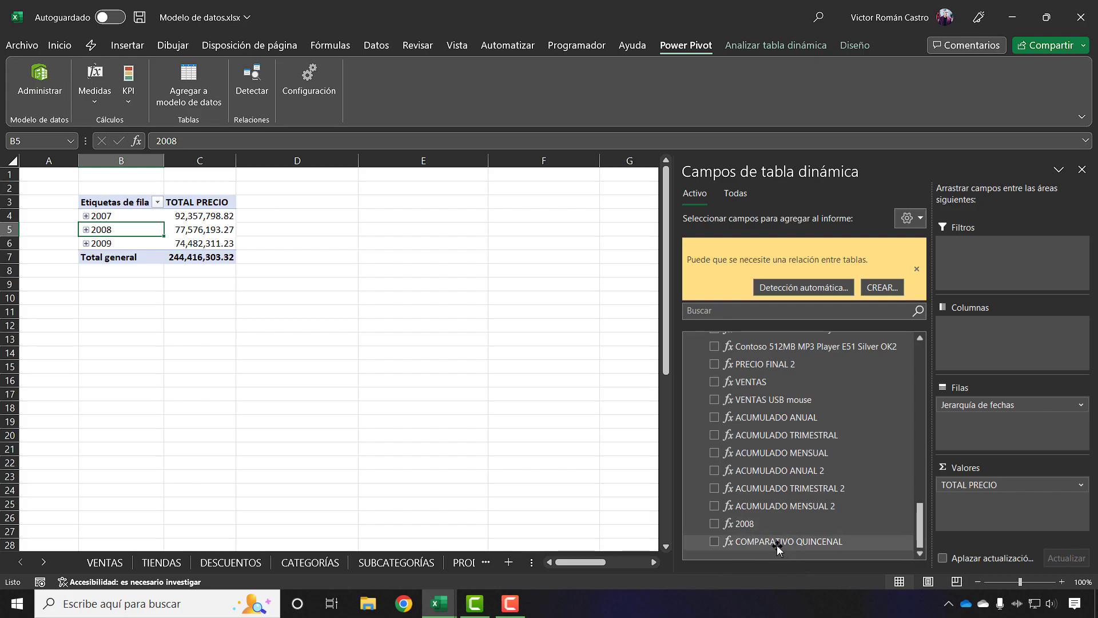
left_click_drag(778, 542, 971, 523)
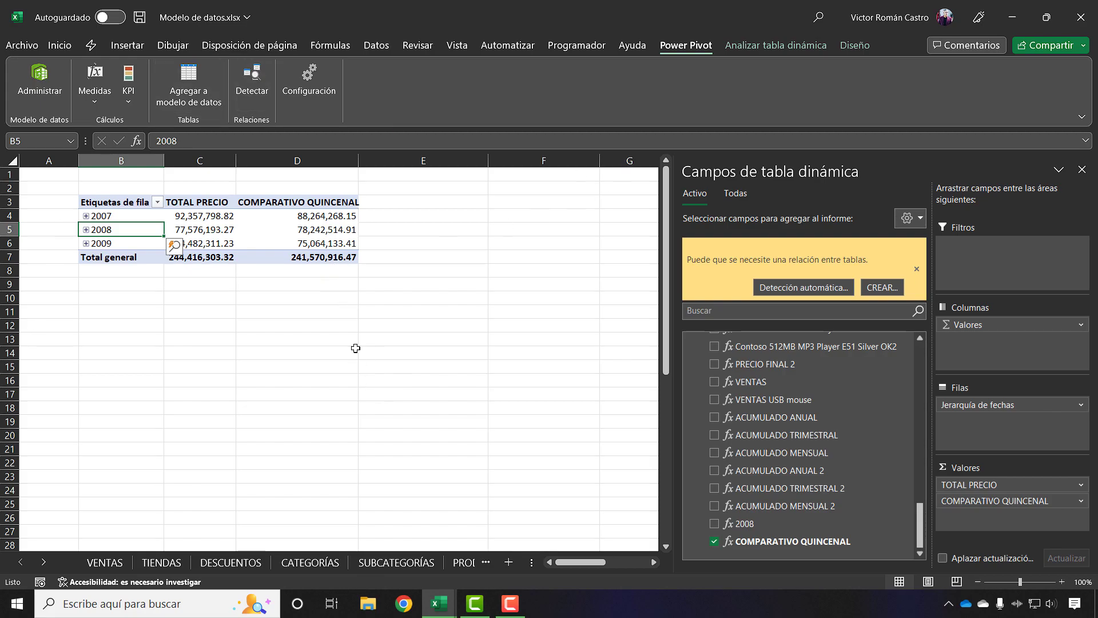
- Expand 2007 and its month enero down to individual days to compare TOTAL PRECIO with COMPARATIVO QUINCENAL
left_click(306, 272)
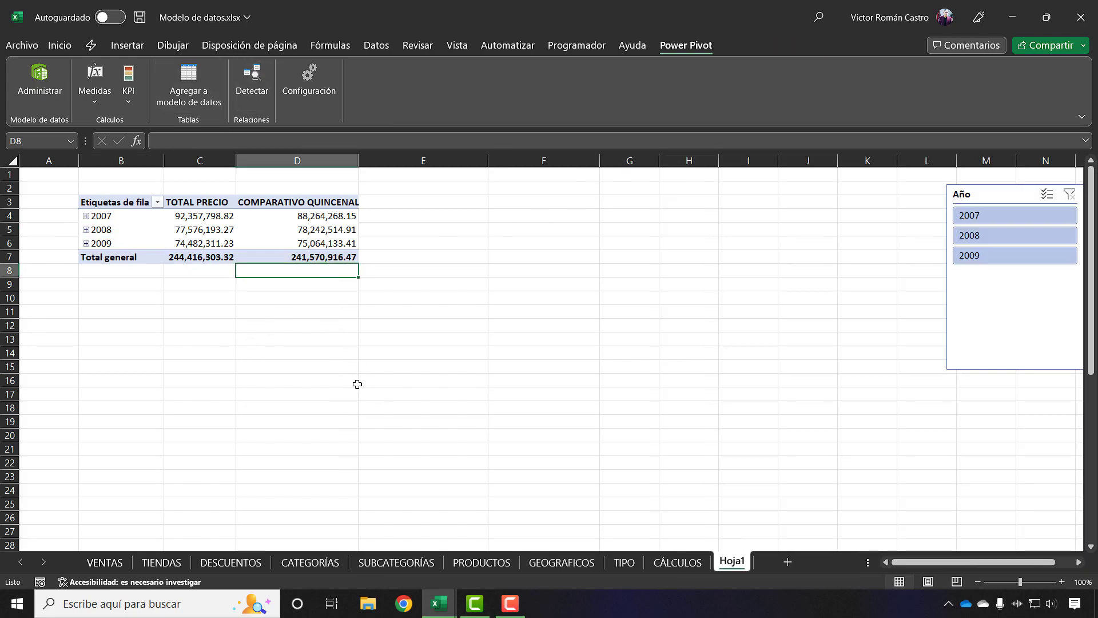
left_click(295, 255)
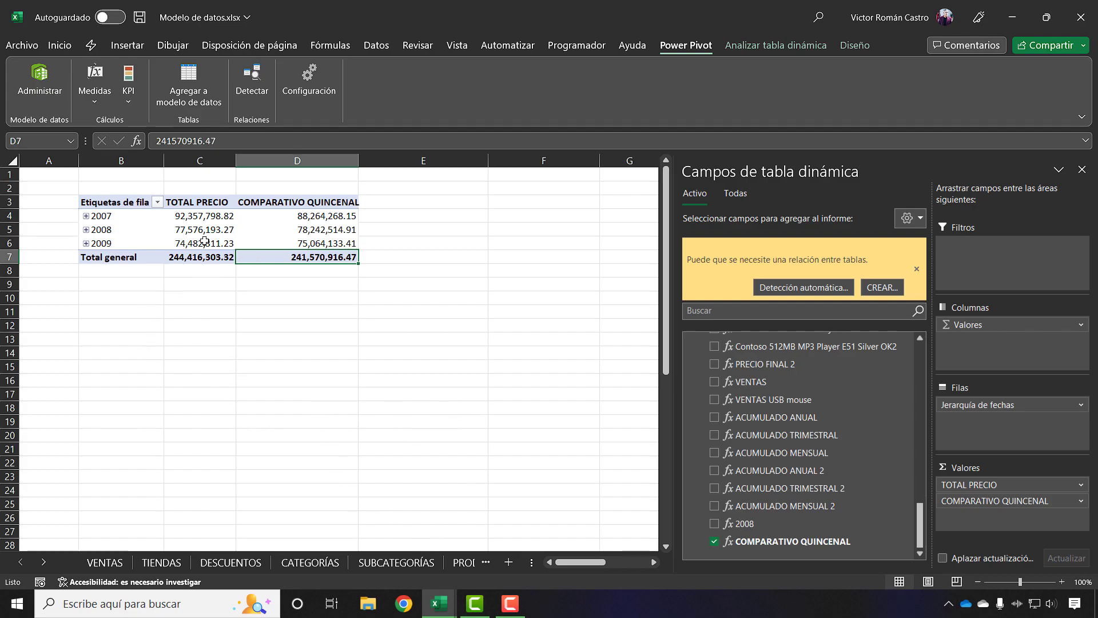
left_click(210, 218)
left_click(327, 218)
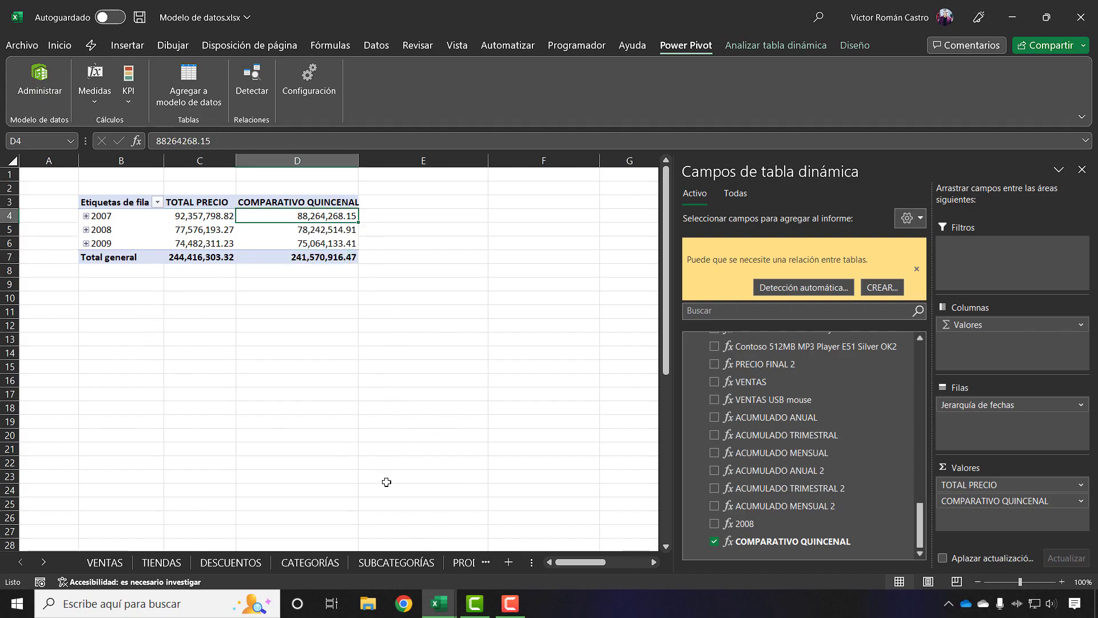
left_click(86, 217)
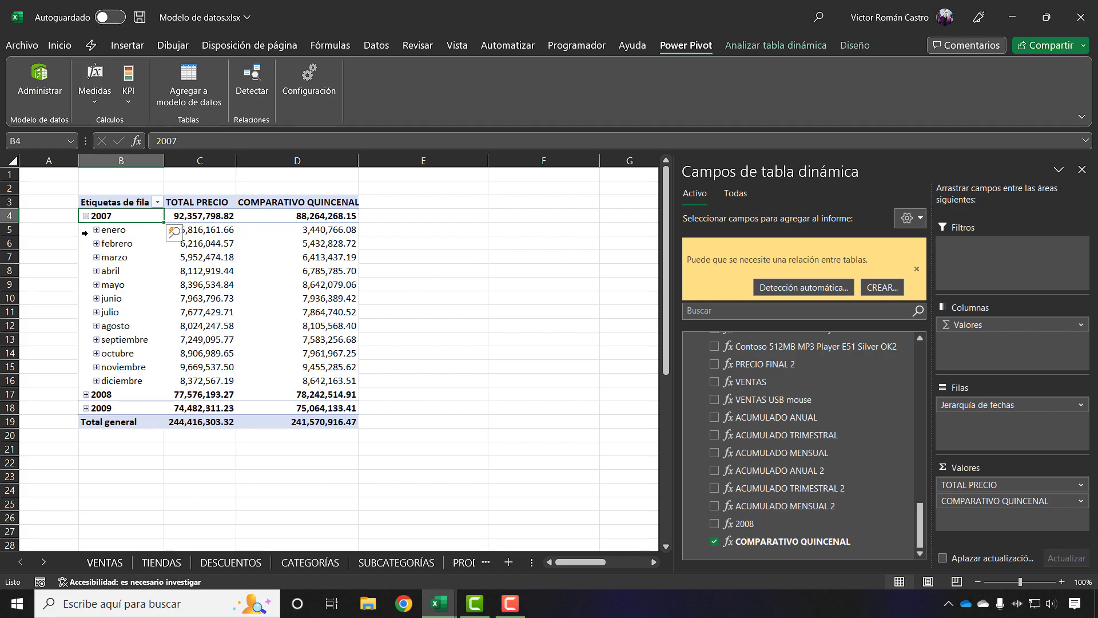
left_click(96, 230)
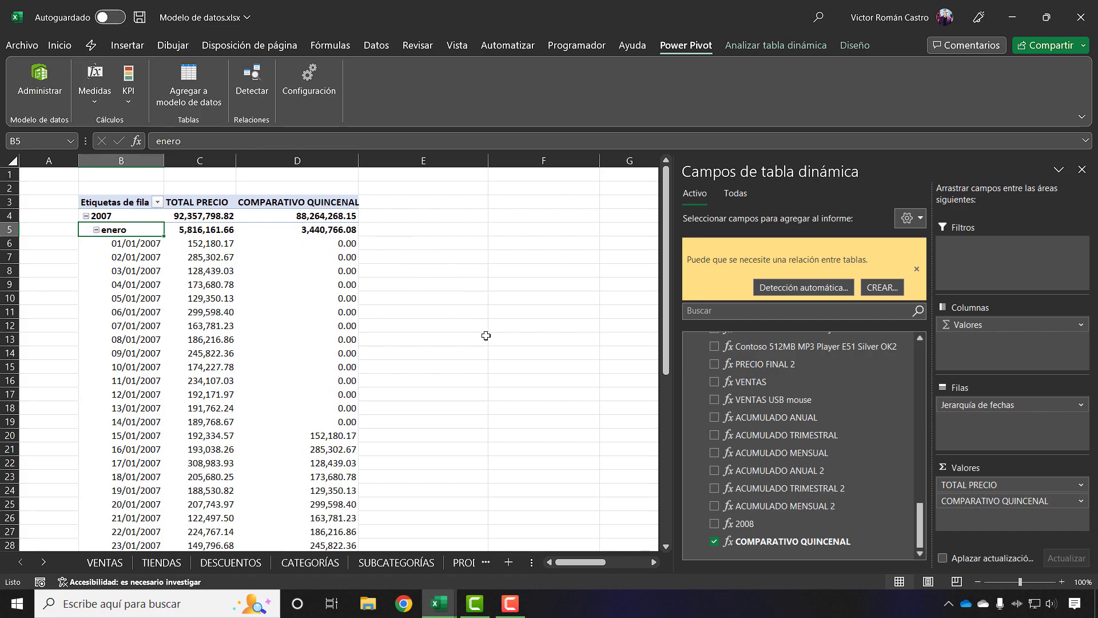
left_click(227, 246)
left_click(219, 421)
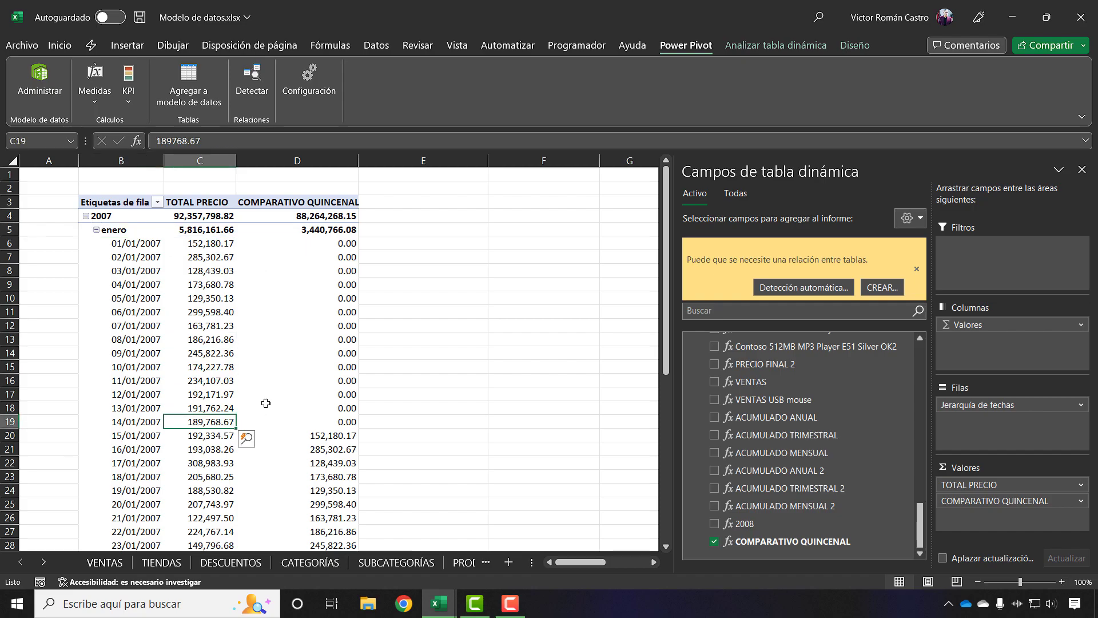
- Examine the daily TOTAL PRECIO values from 01/01/2007 to 15/01/2007 to count out the first fortnight
left_click_drag(223, 249, 220, 427)
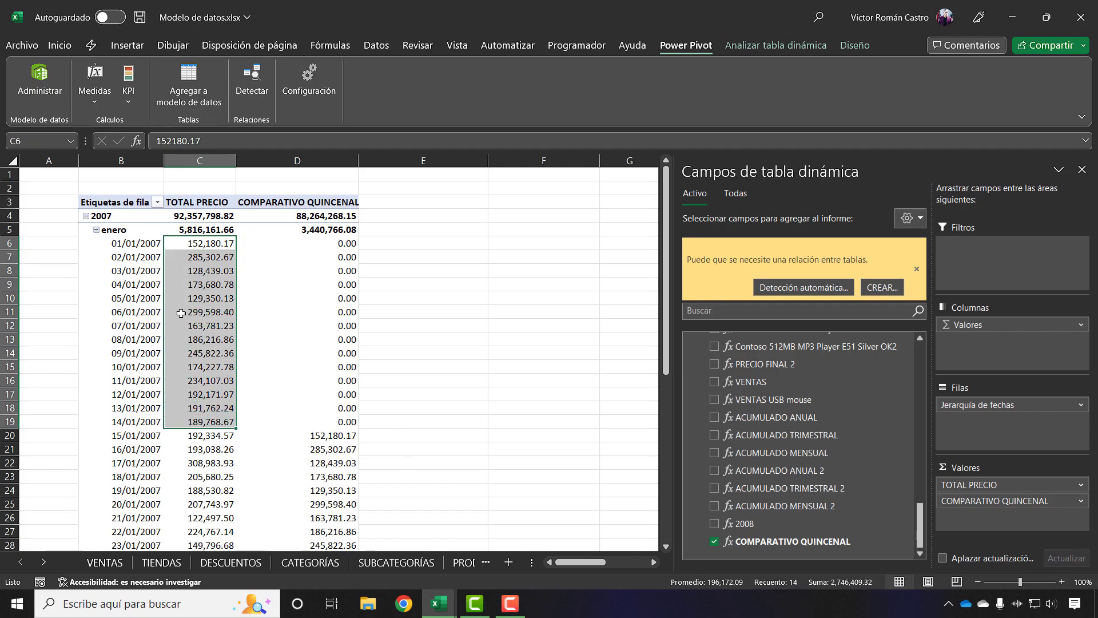
left_click(200, 244)
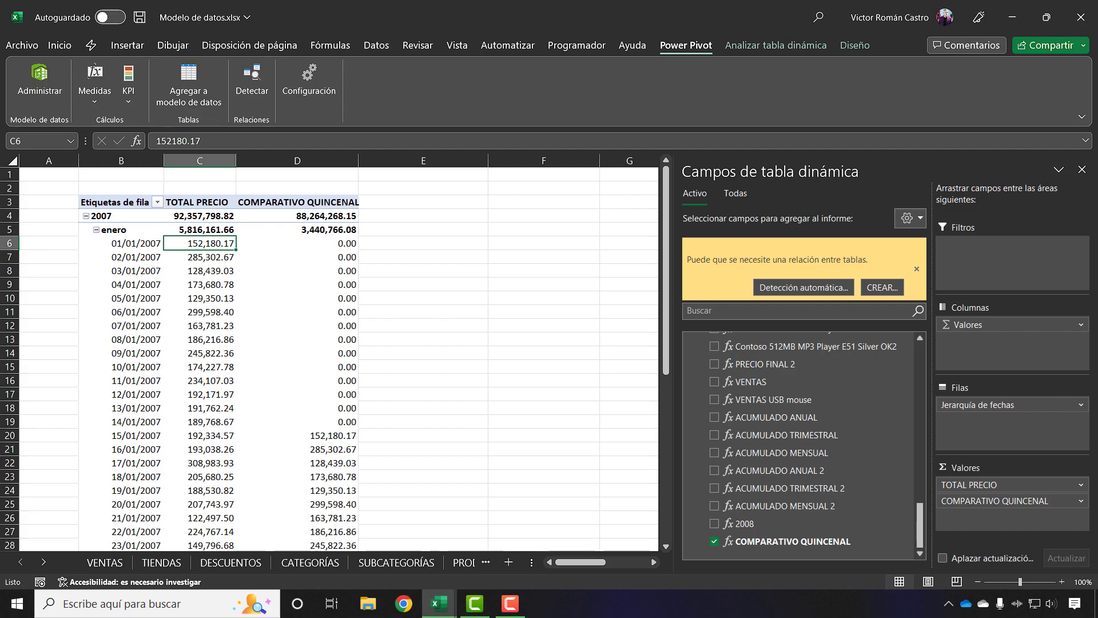
key("Down")
key("Down")
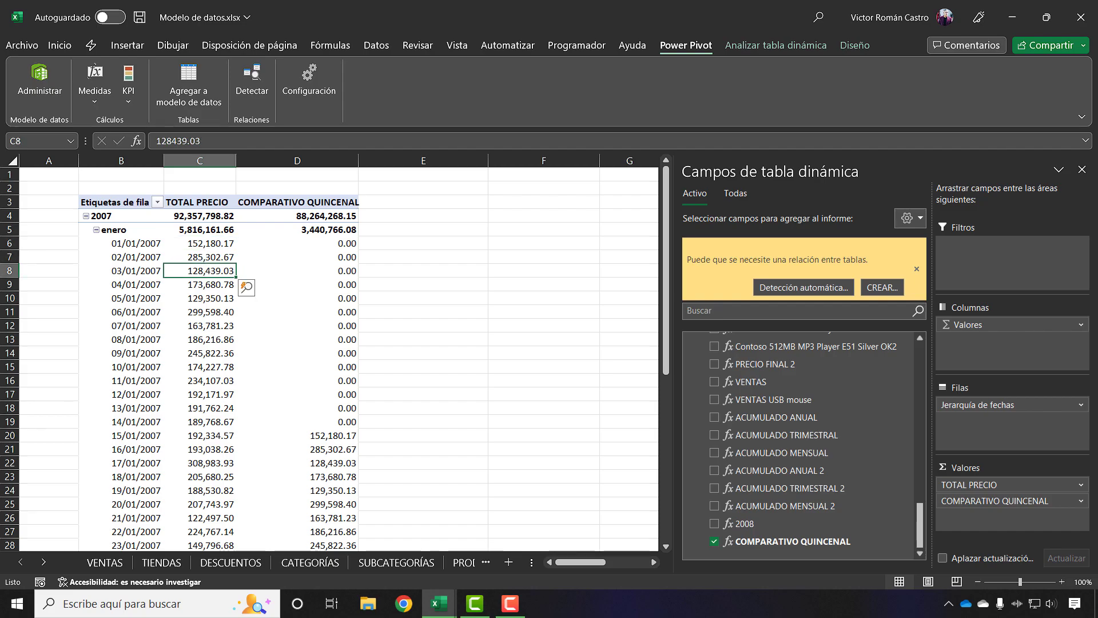
key("Down")
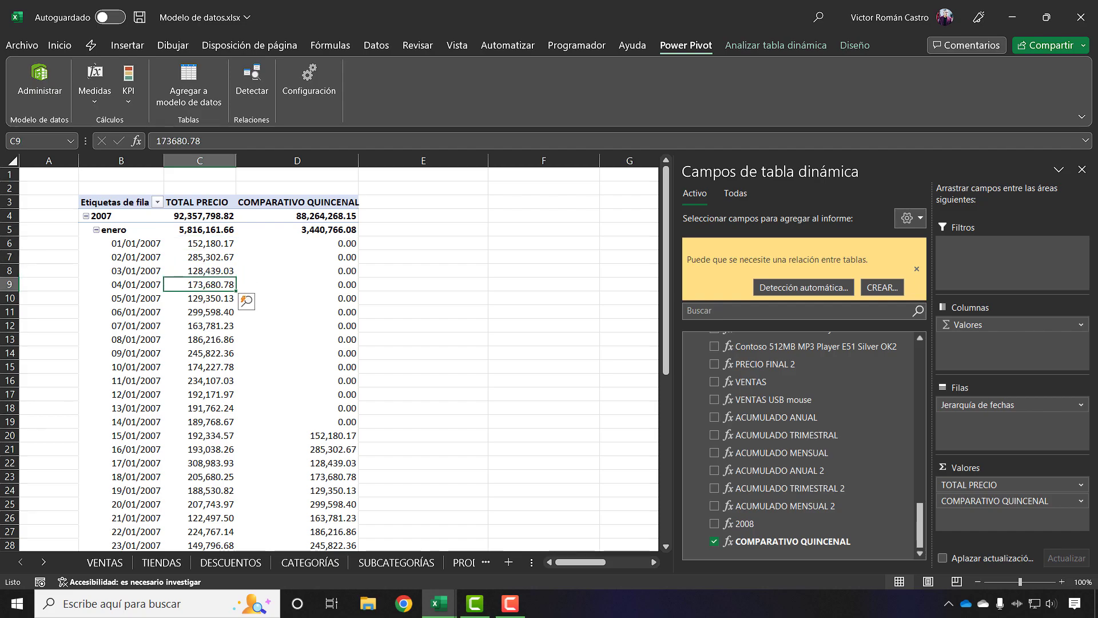
key("Down")
key("Down")
key("Down")
key("Down")
key("Down")
key("Down")
key("Down")
key("Down")
key("Down")
key("Down")
key("Down")
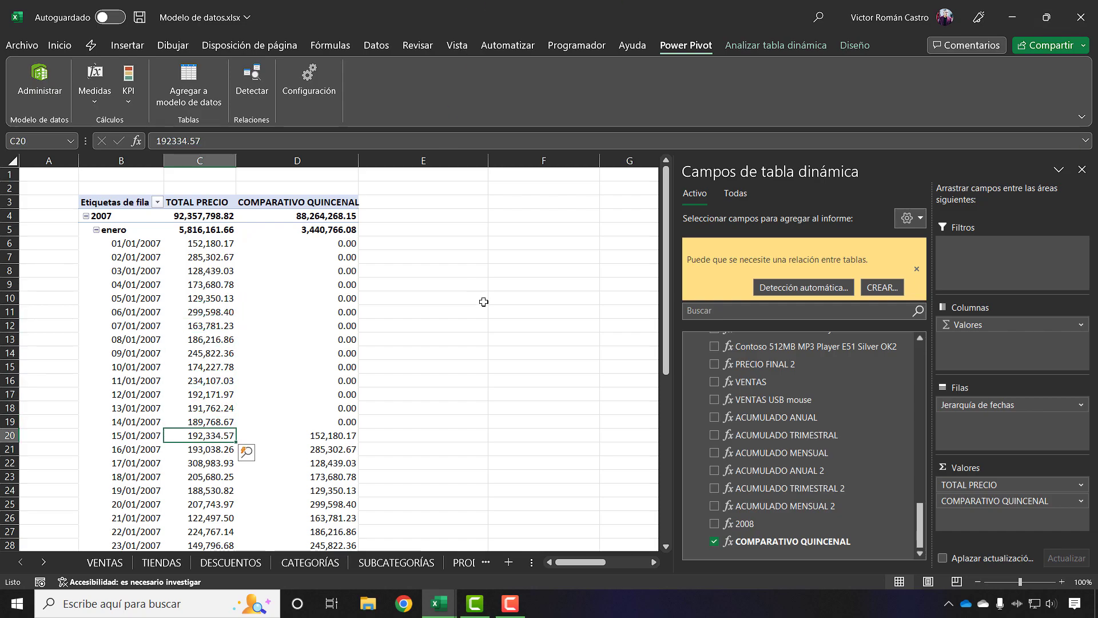
- Compare TOTAL PRECIO on 01/01/2007 and 02/01/2007 with COMPARATIVO QUINCENAL on 15/01/2007 and 16/01/2007
scroll(509, 272, "down", 7)
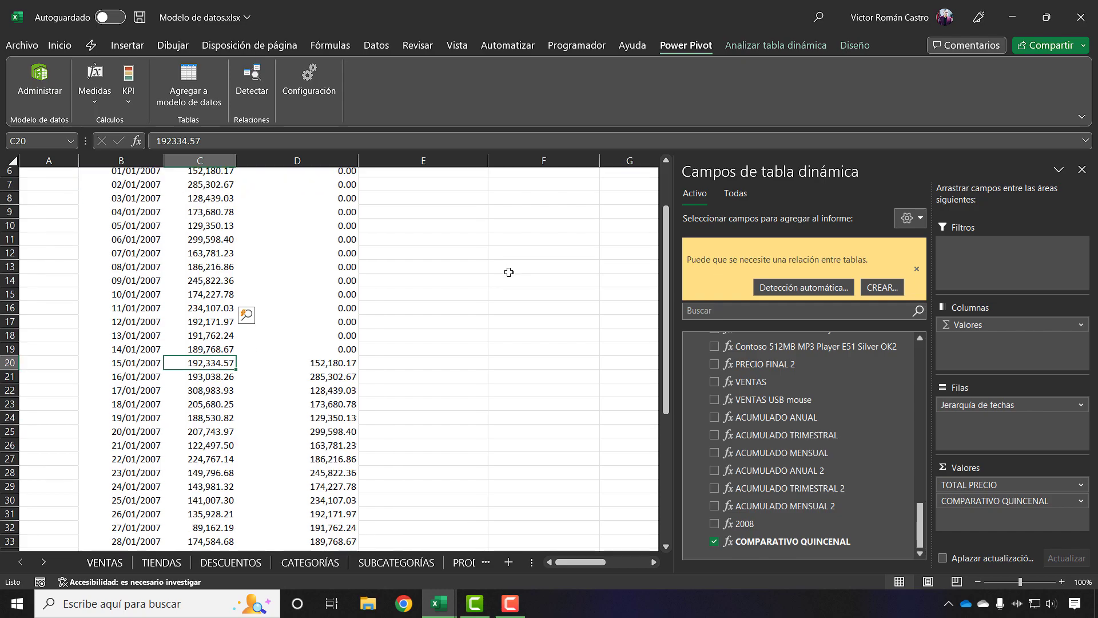
scroll(509, 273, "up", 3)
scroll(523, 275, "down", 3)
scroll(524, 275, "up", 3)
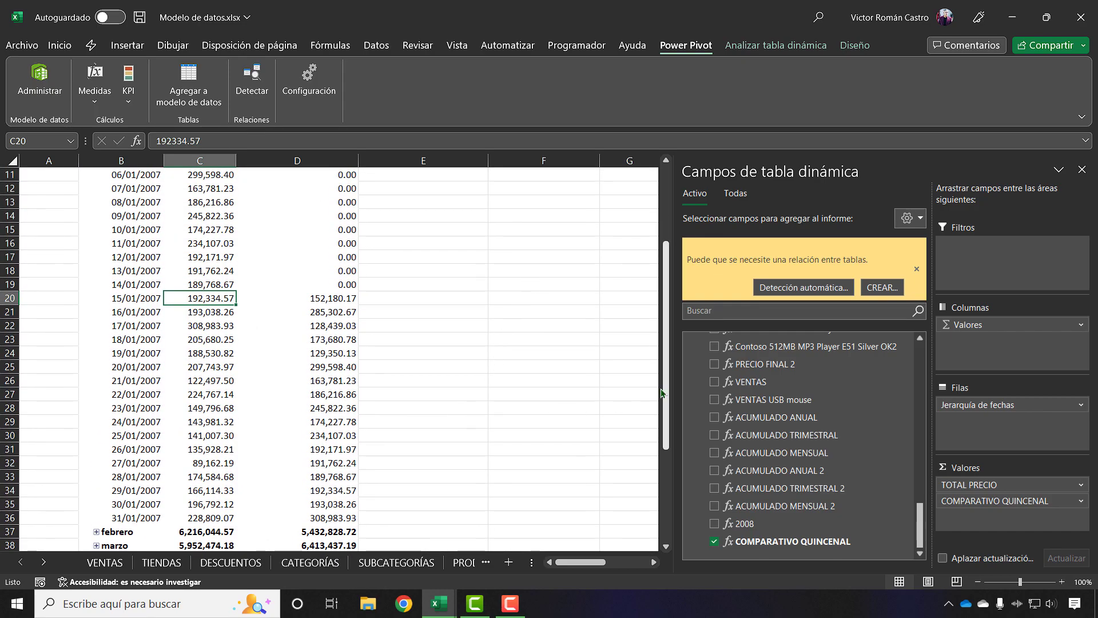
left_click_drag(665, 302, 665, 252)
left_click(229, 199)
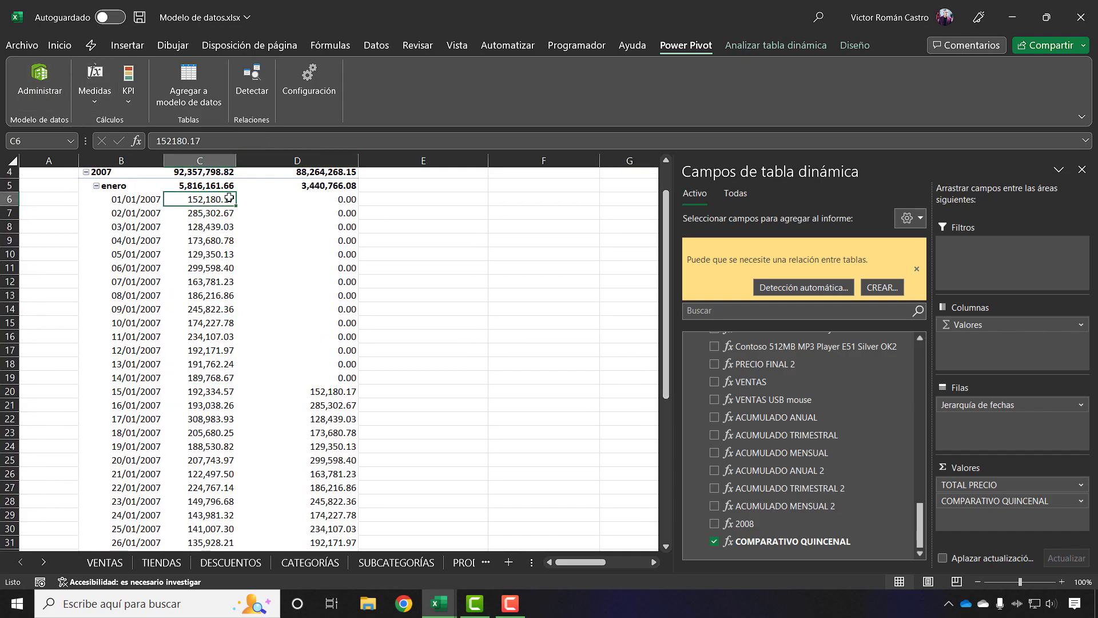
left_click(342, 393)
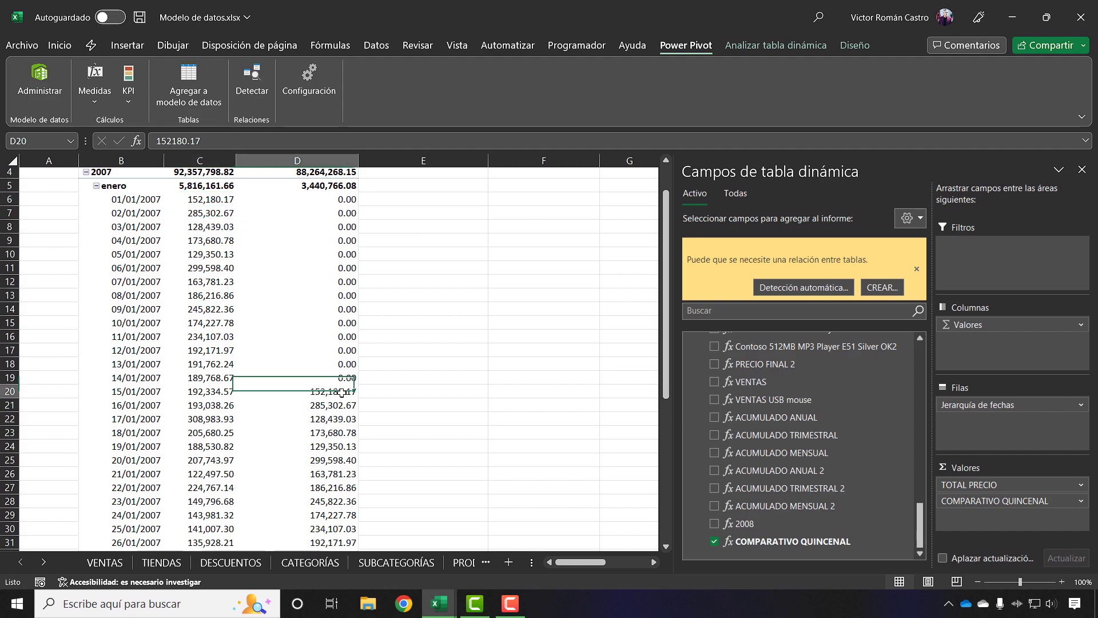
left_click(220, 215)
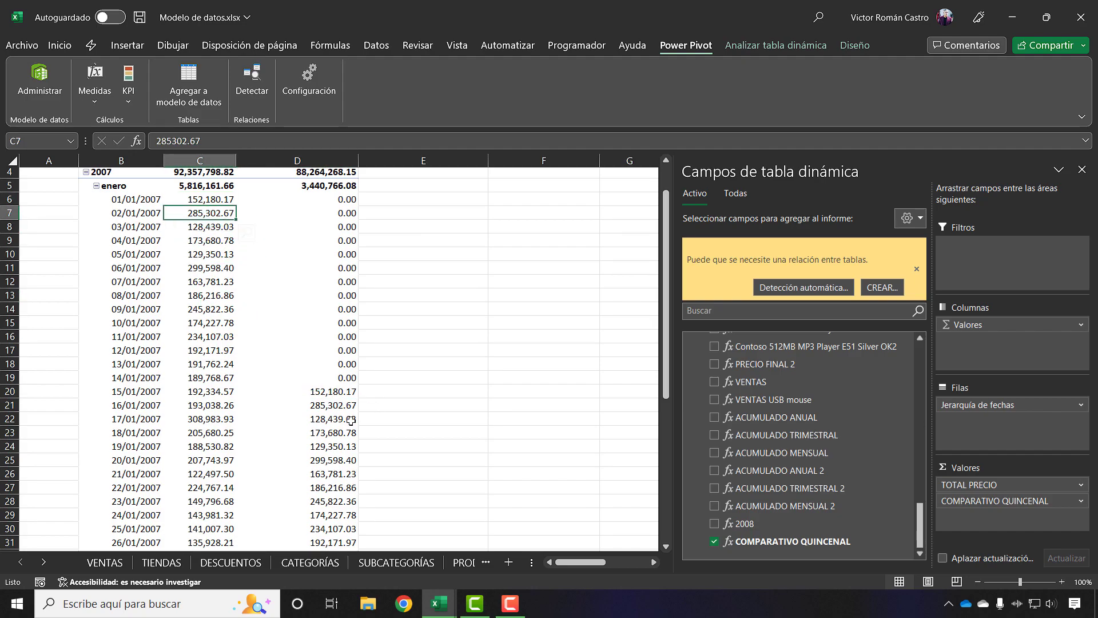
left_click(324, 408)
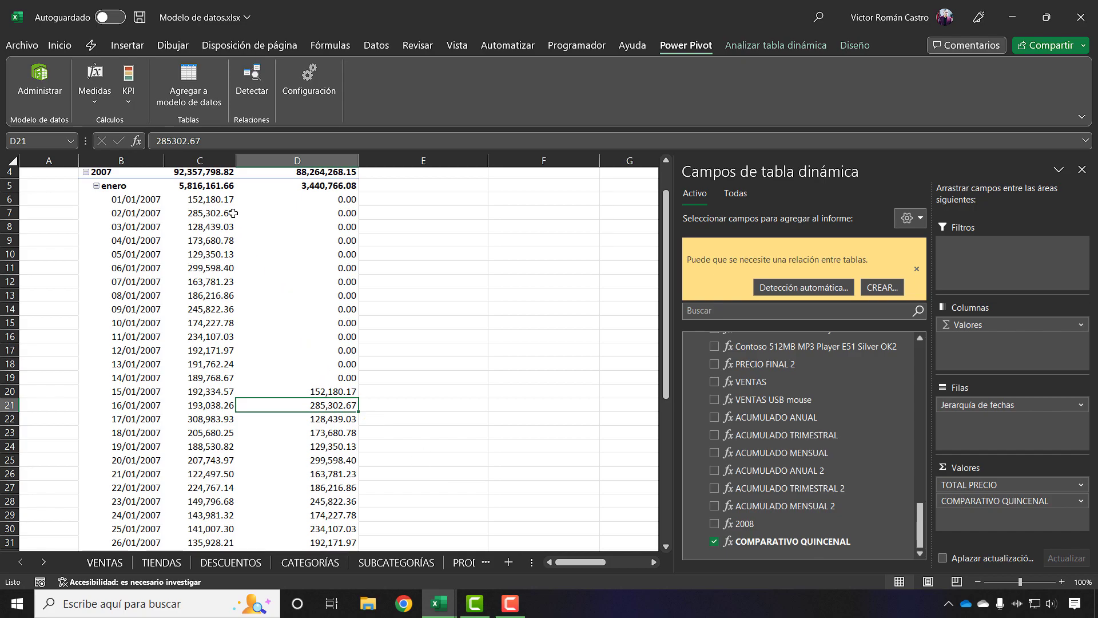
- Select the TOTAL PRECIO values from 15/01/2007 to 28/01/2007 to examine the second fortnight
scroll(307, 273, "down", 3)
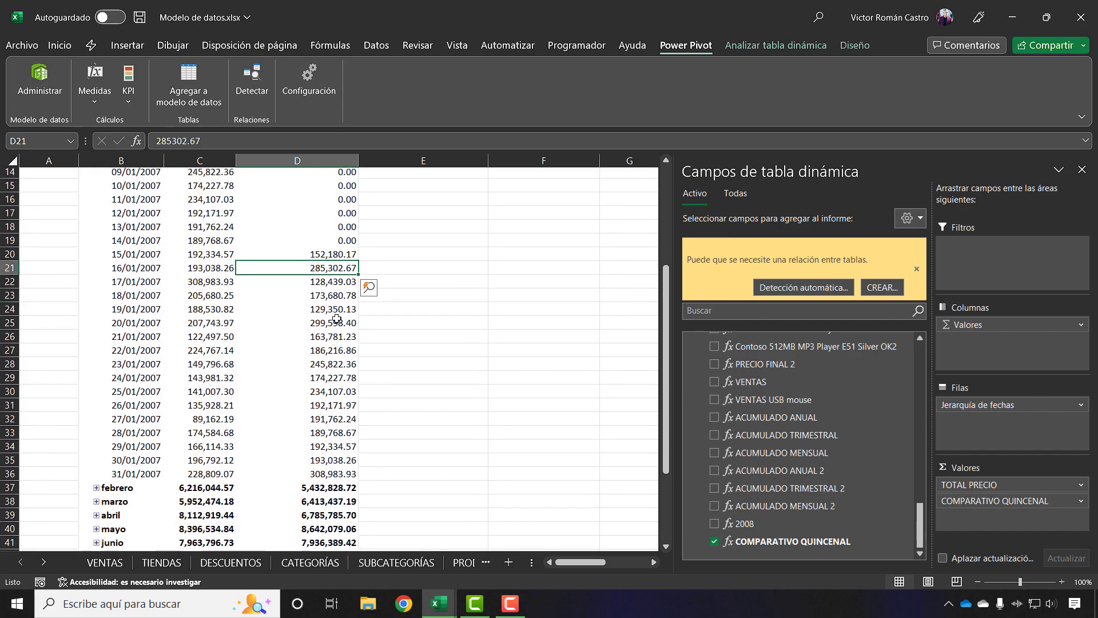
left_click(221, 254)
left_click_drag(221, 254, 224, 441)
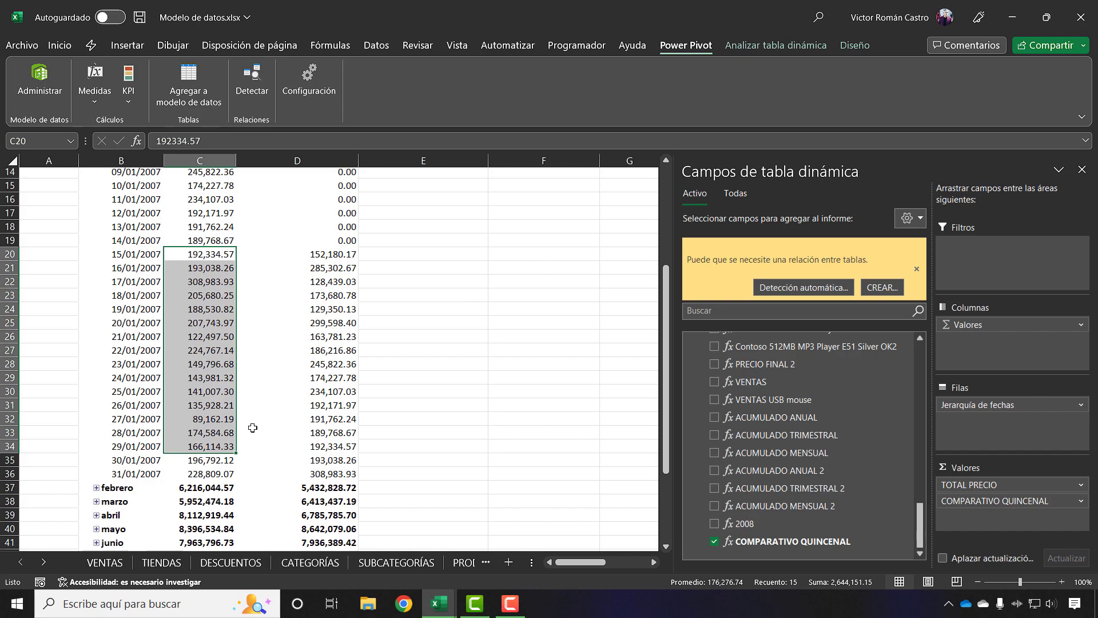
left_click(220, 430)
left_click_drag(220, 431, 220, 265)
- Expand febrero 2007 and compare the TOTAL PRECIO values from 29/01/2007 onward with the COMPARATIVO QUINCENAL values two weeks after them
scroll(466, 358, "down", 3)
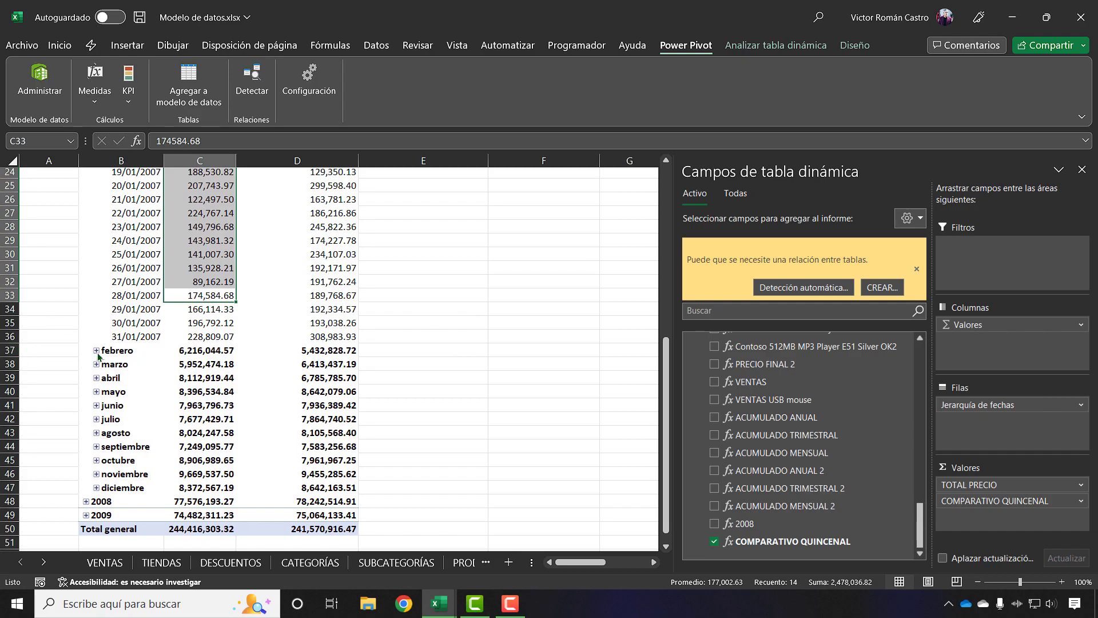
left_click(96, 351)
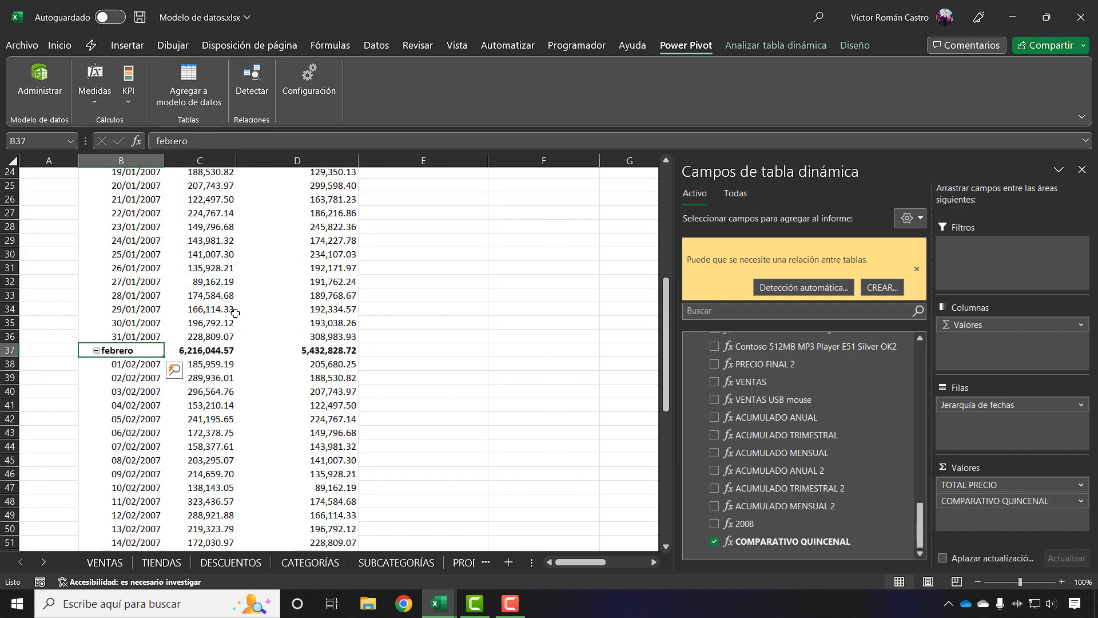
left_click(202, 310)
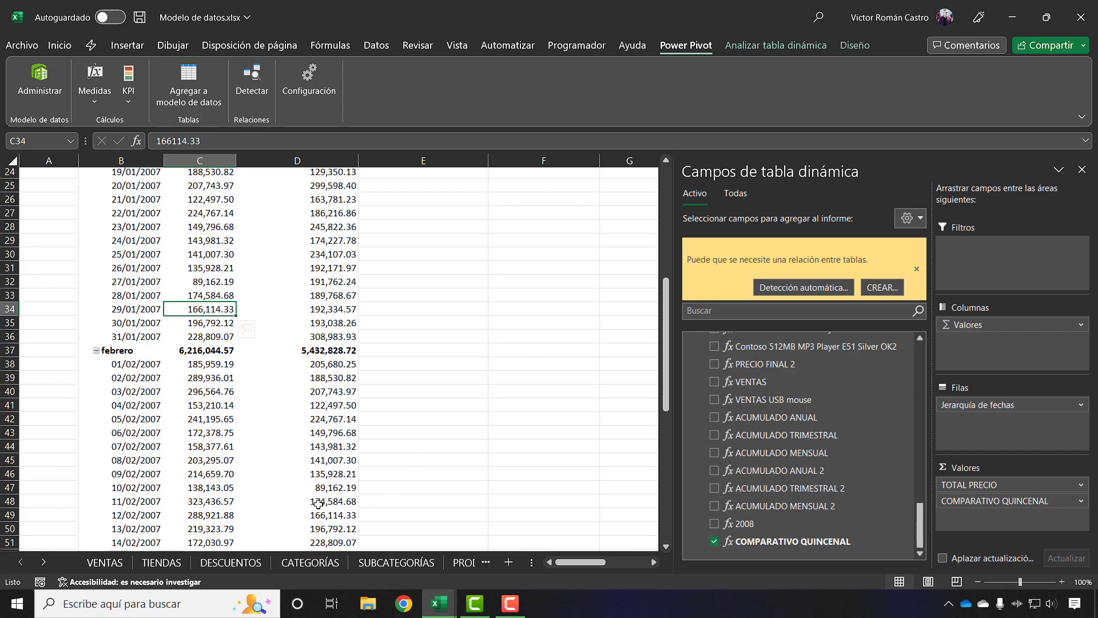
left_click_drag(235, 501, 218, 311)
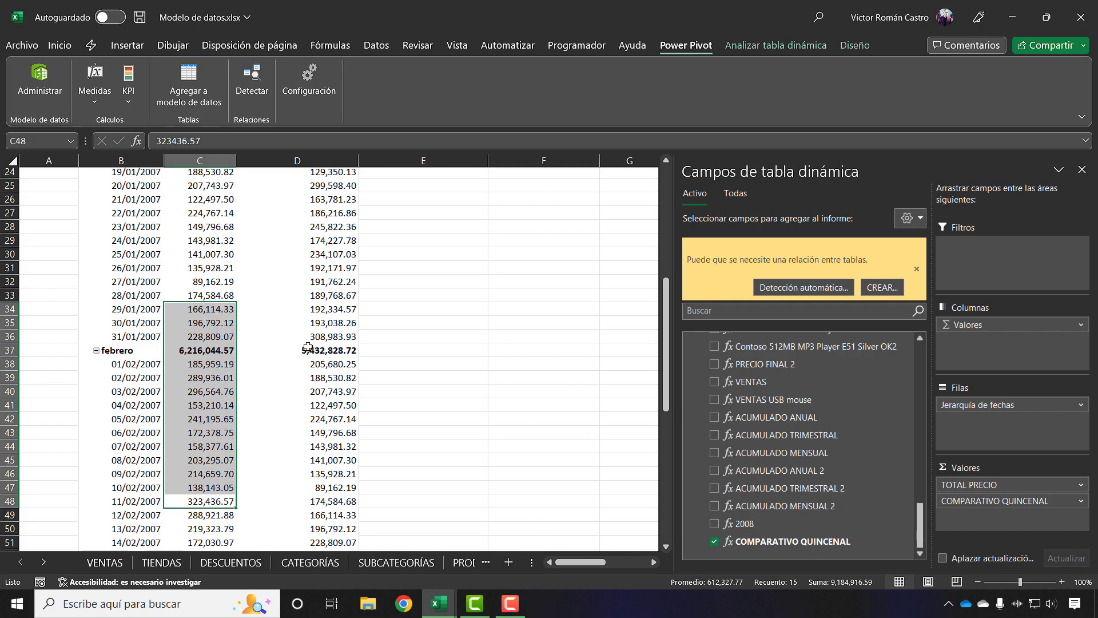
scroll(309, 346, "down", 3)
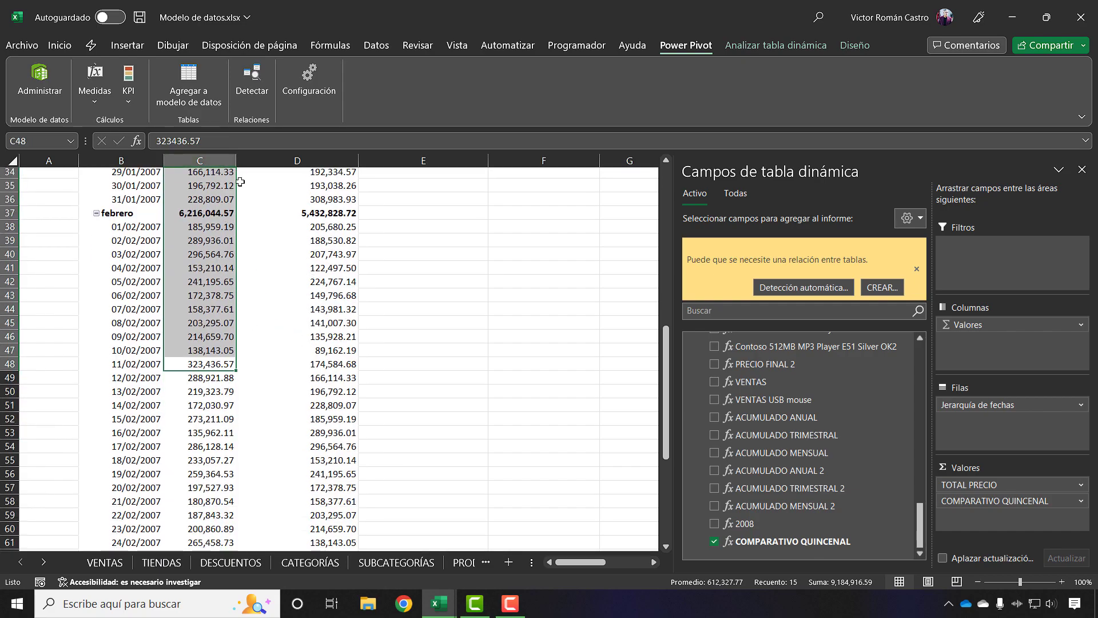
left_click(331, 380)
left_click_drag(251, 376, 226, 566)
left_click(318, 426)
- Collapse enero and the whole year 2007 in the pivot table
scroll(300, 410, "up", 7)
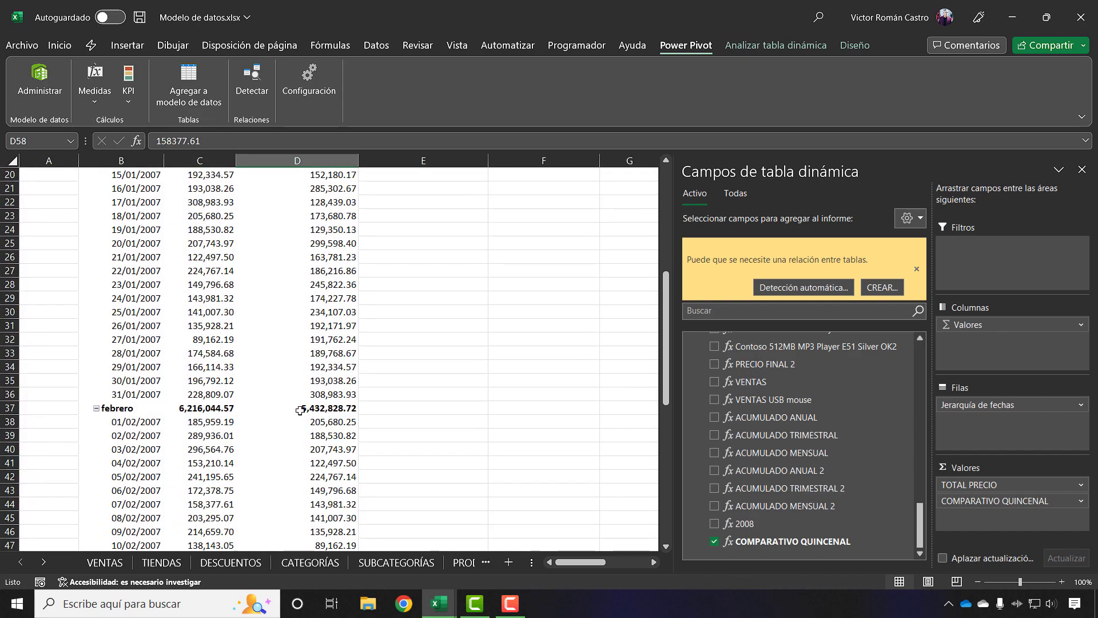
scroll(300, 410, "up", 6)
mouse_move(246, 229)
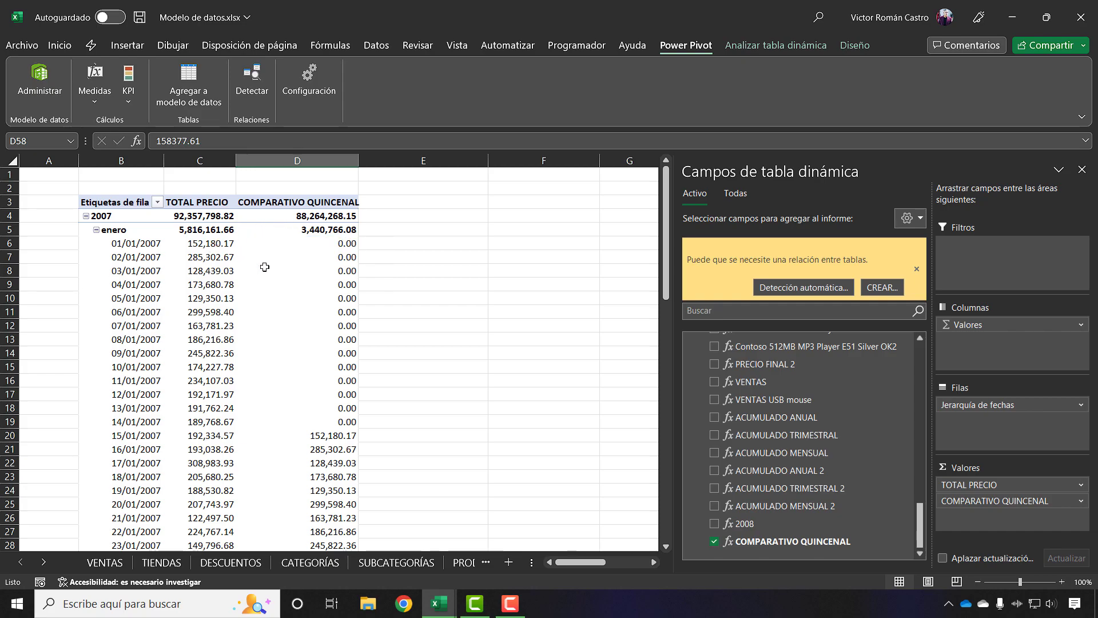
left_click(96, 229)
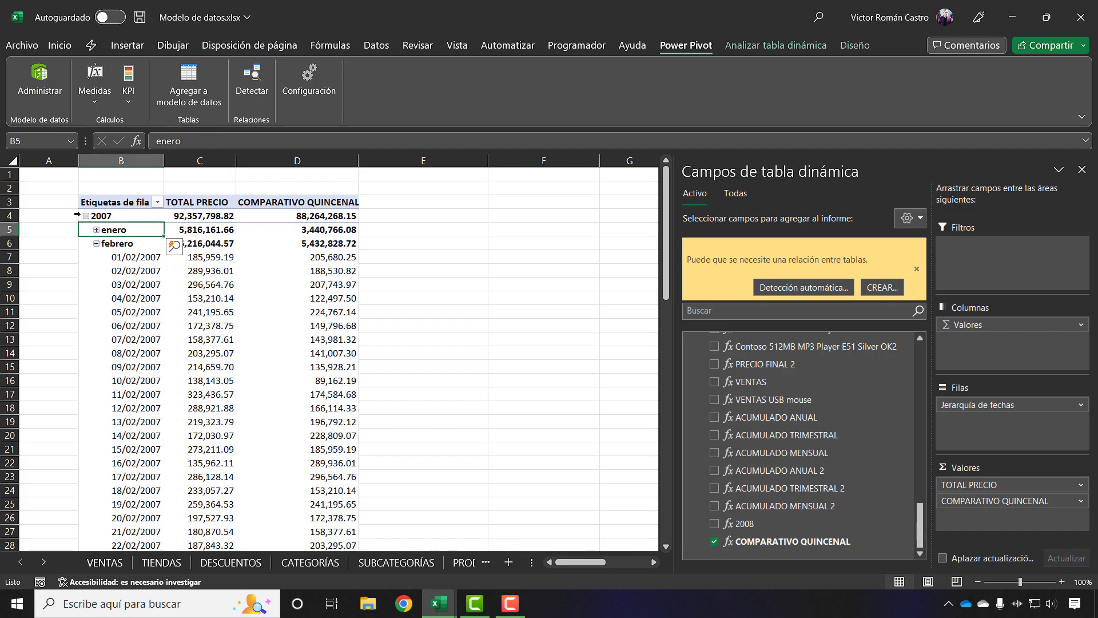
left_click(86, 216)
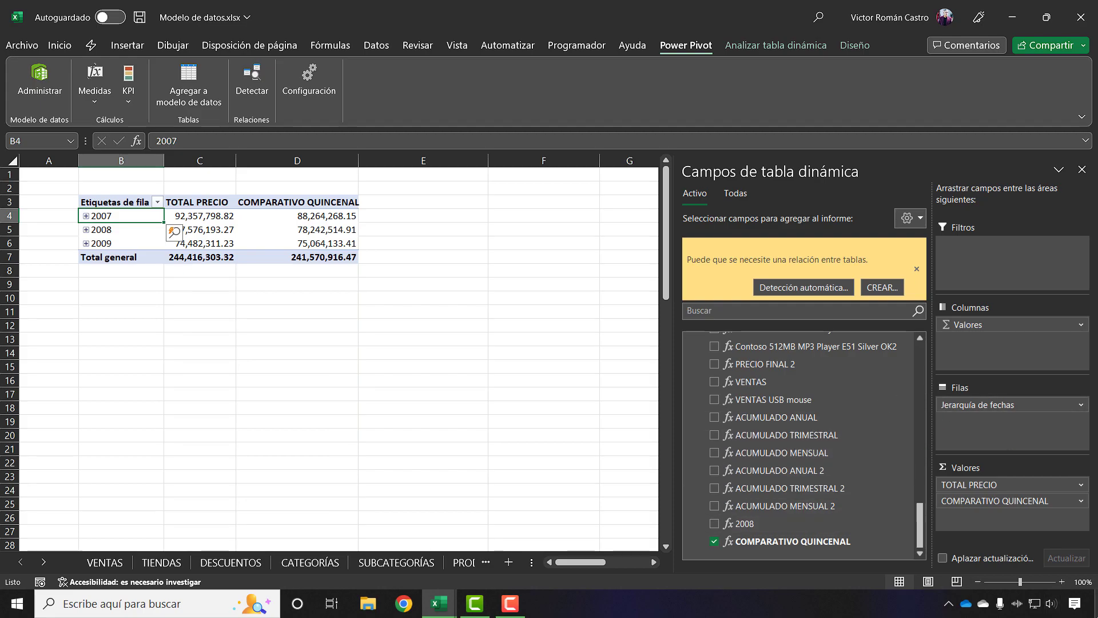
- Switch to the Power Pivot window and begin a COMPARATIVO BIMESTRAL measure below COMPARATIVO QUINCENAL, using CALCULATE on [TOTAL PRECIO]
left_click(437, 605)
left_click(503, 549)
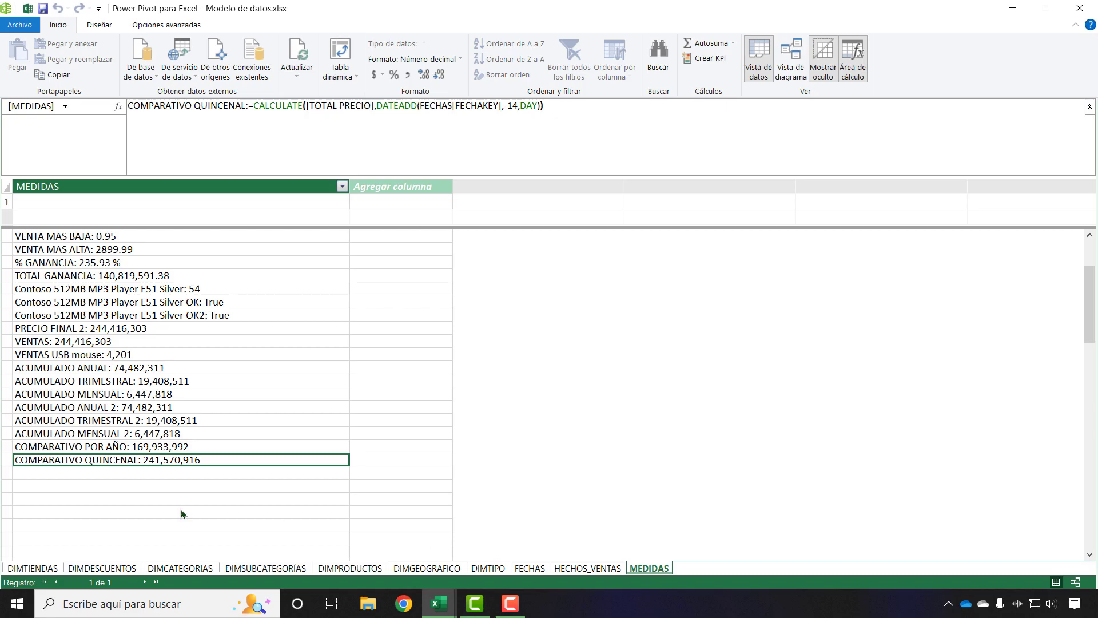
left_click(67, 470)
left_click(218, 105)
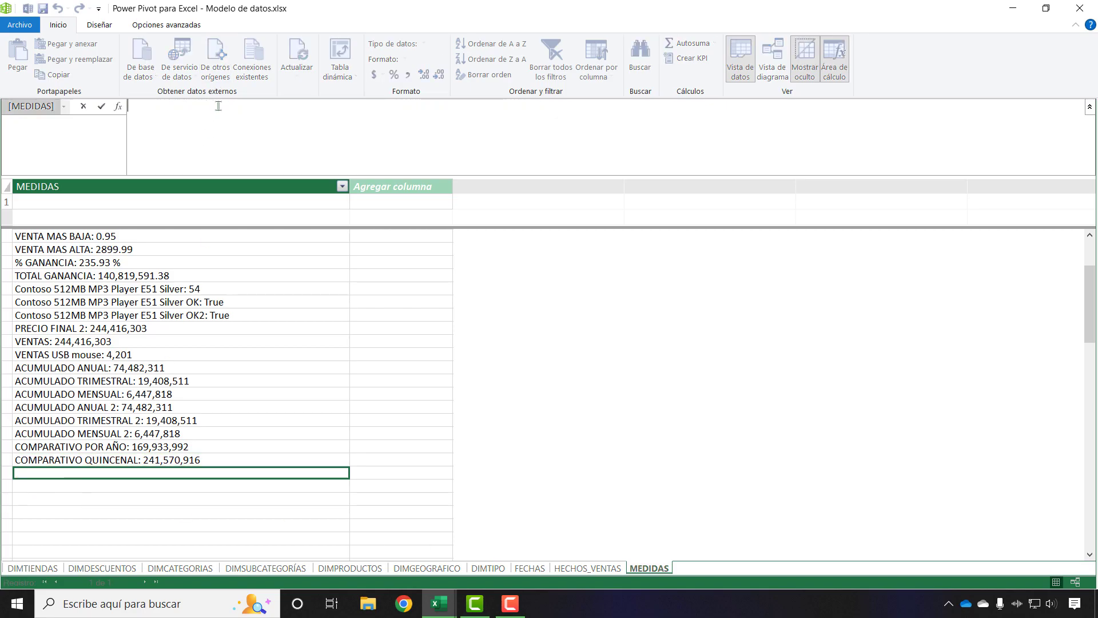
type("COMPARATI")
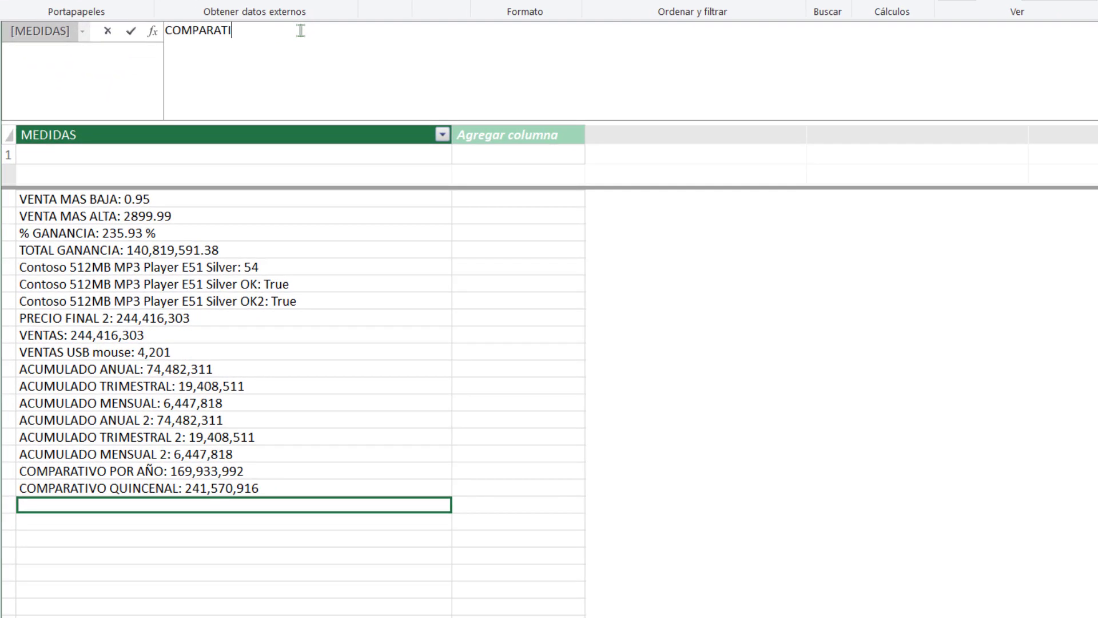
type("VO BIMESTRAL := CALC")
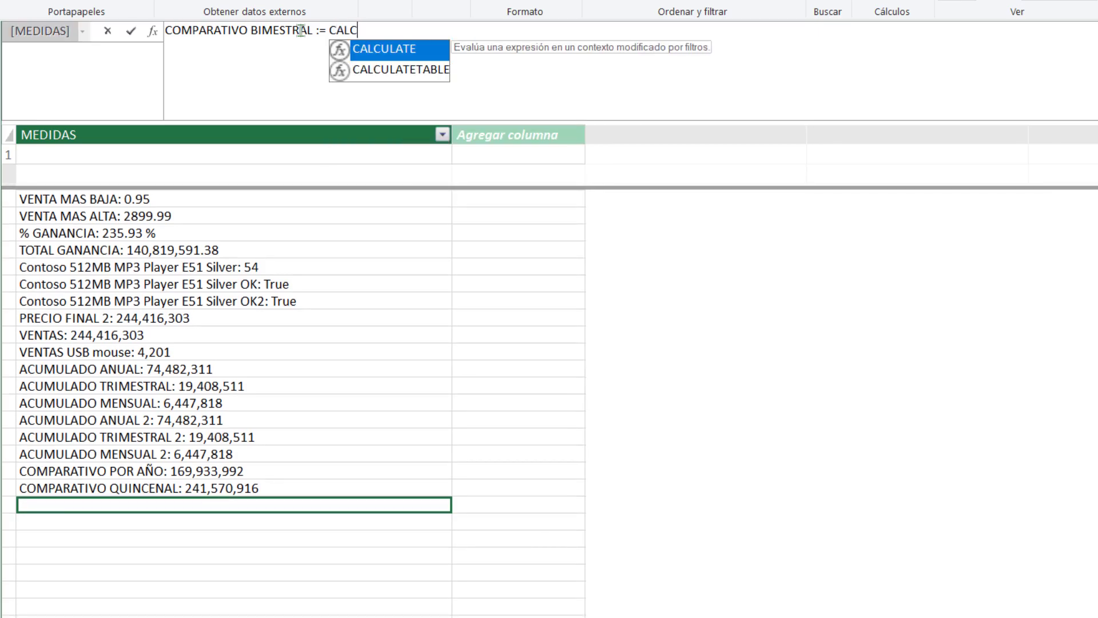
key("Tab")
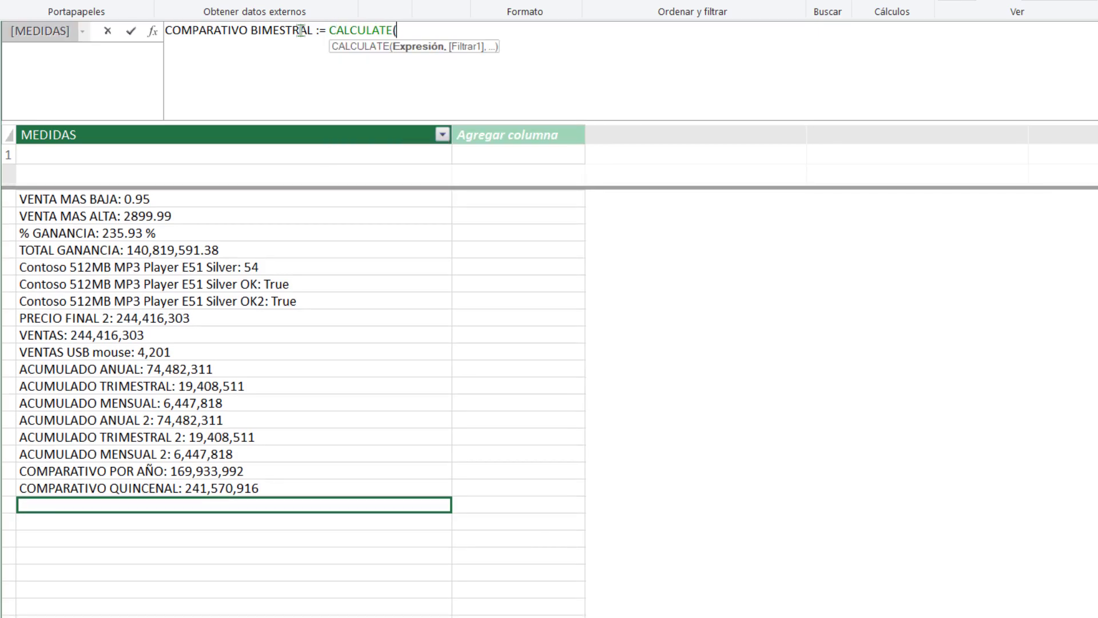
type("TOTAL")
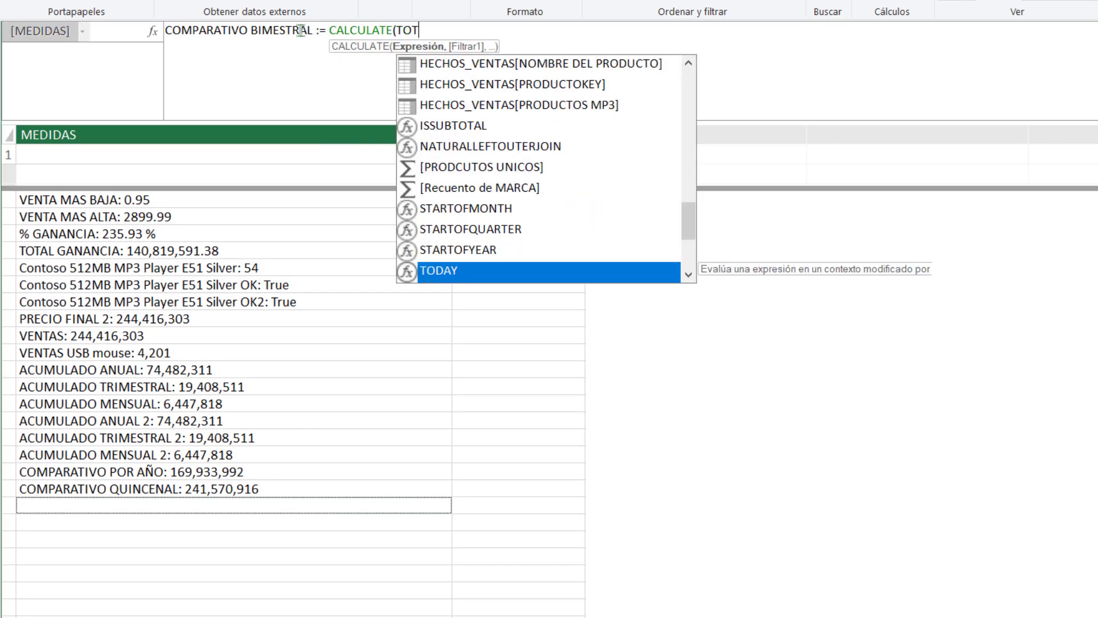
key("Down")
key("Down")
key("Tab")
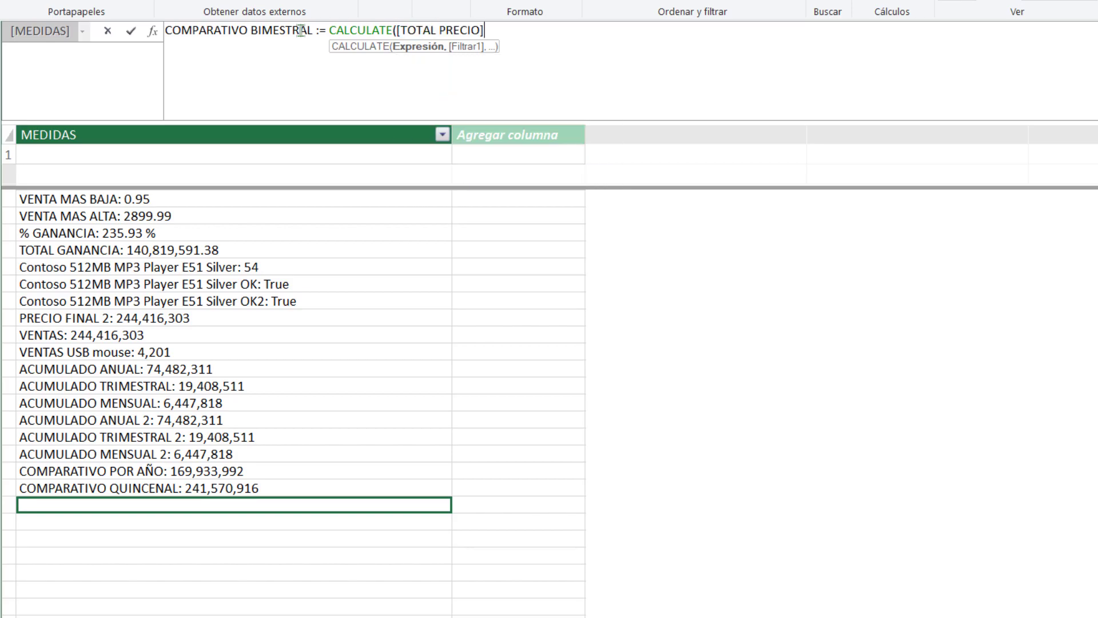
- Add DATEADD as the CALCULATE filter, with FECHAS[FECHAKEY] as its dates argument
type(",DATEADD")
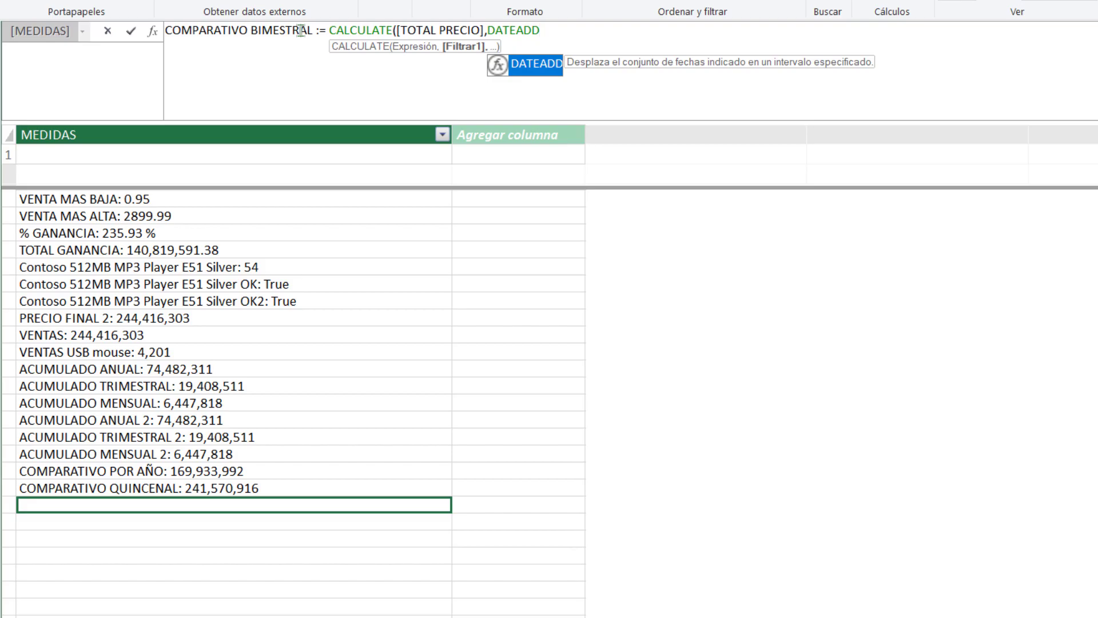
type("(")
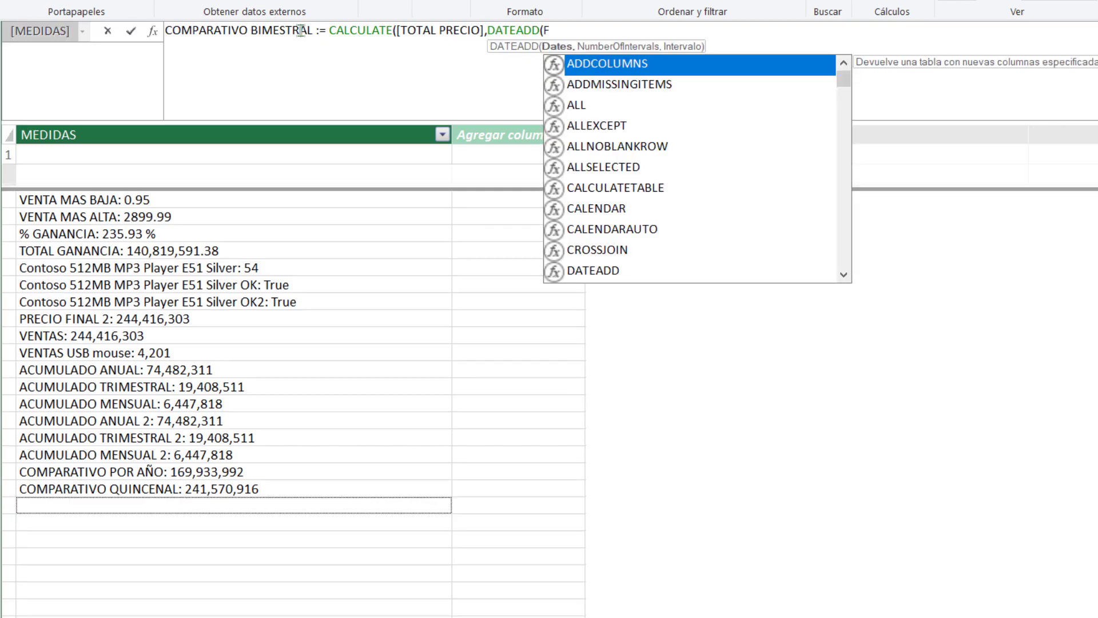
type("FECH")
key("Down")
key("Down")
key("Down")
key("Down")
key("Down")
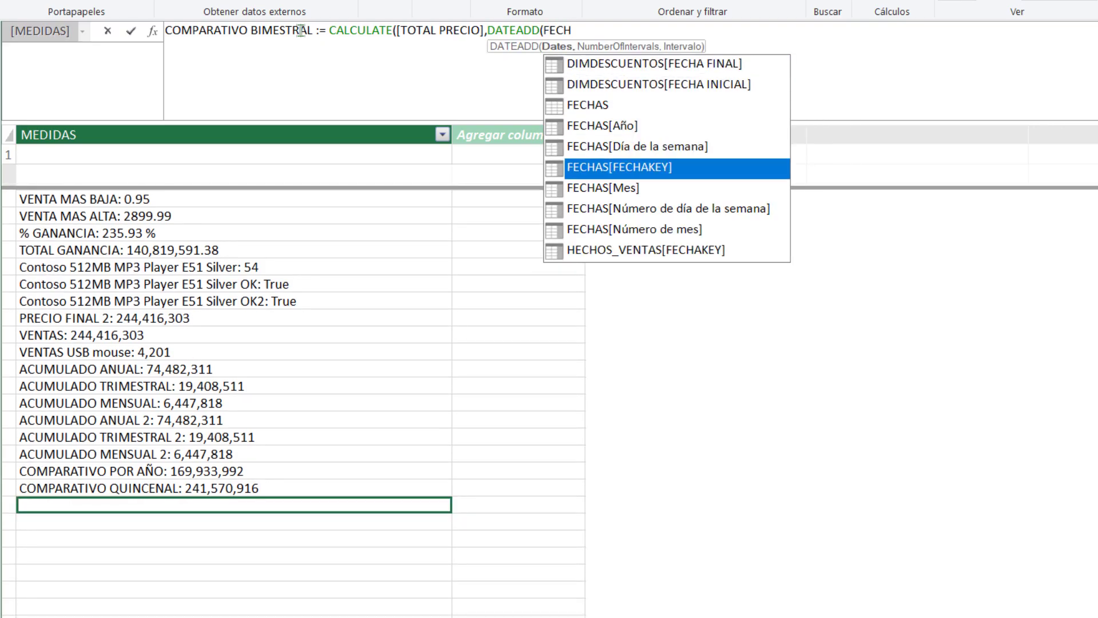
key("Tab")
type(",")
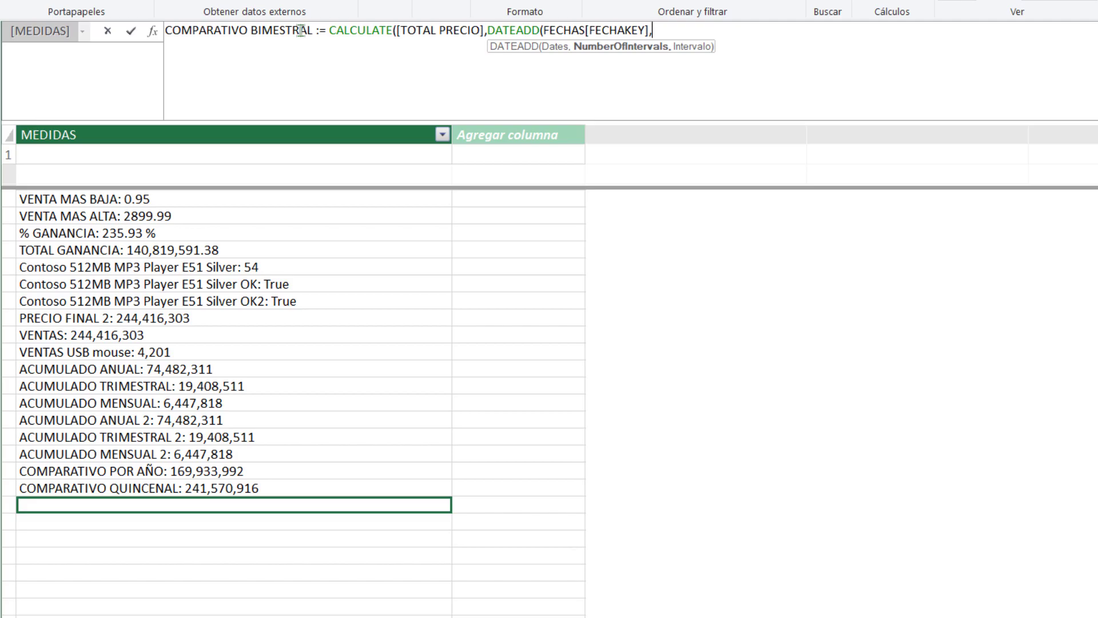
- Complete the COMPARATIVO BIMESTRAL measure by setting DATEADD to -2 intervals of MONTH, and commit the formula
type("2")
type(",")
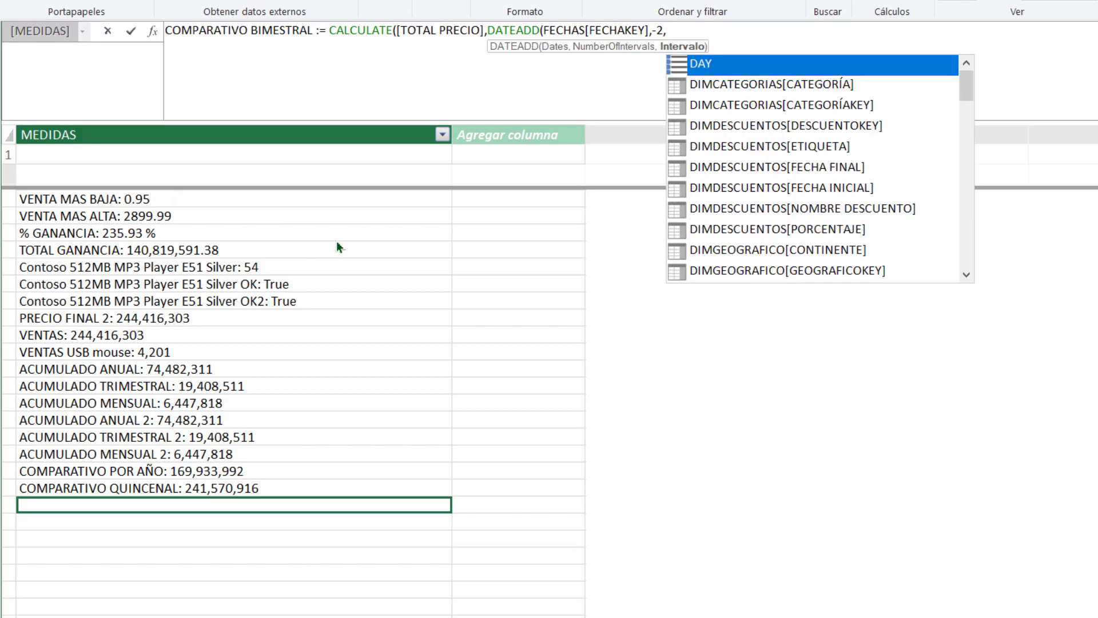
left_click_drag(966, 82, 966, 259)
left_click(749, 227)
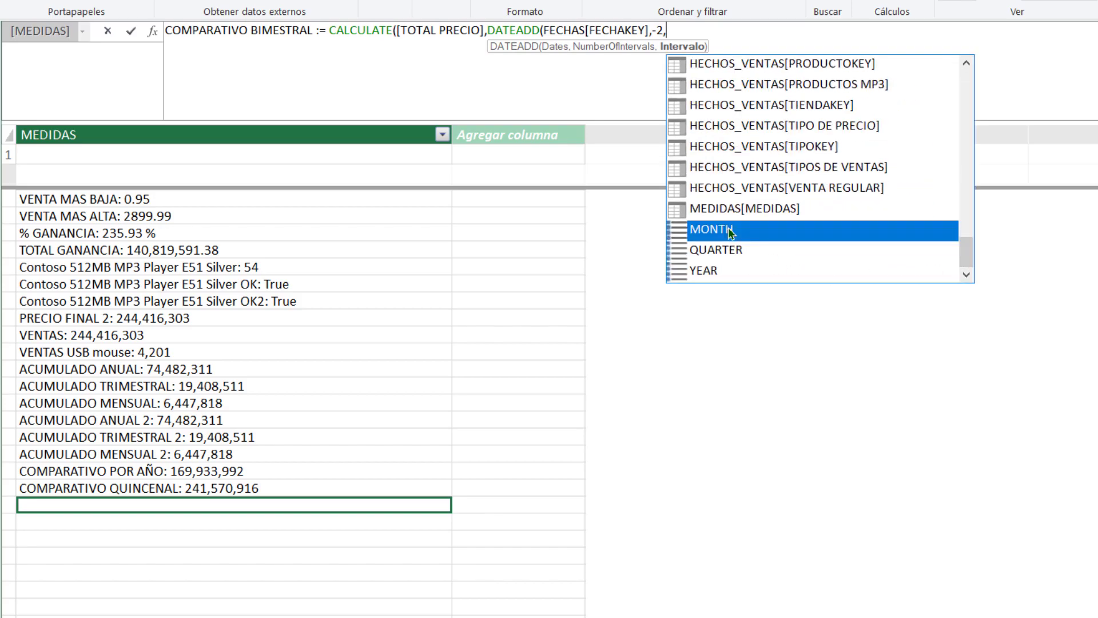
double_click(749, 226)
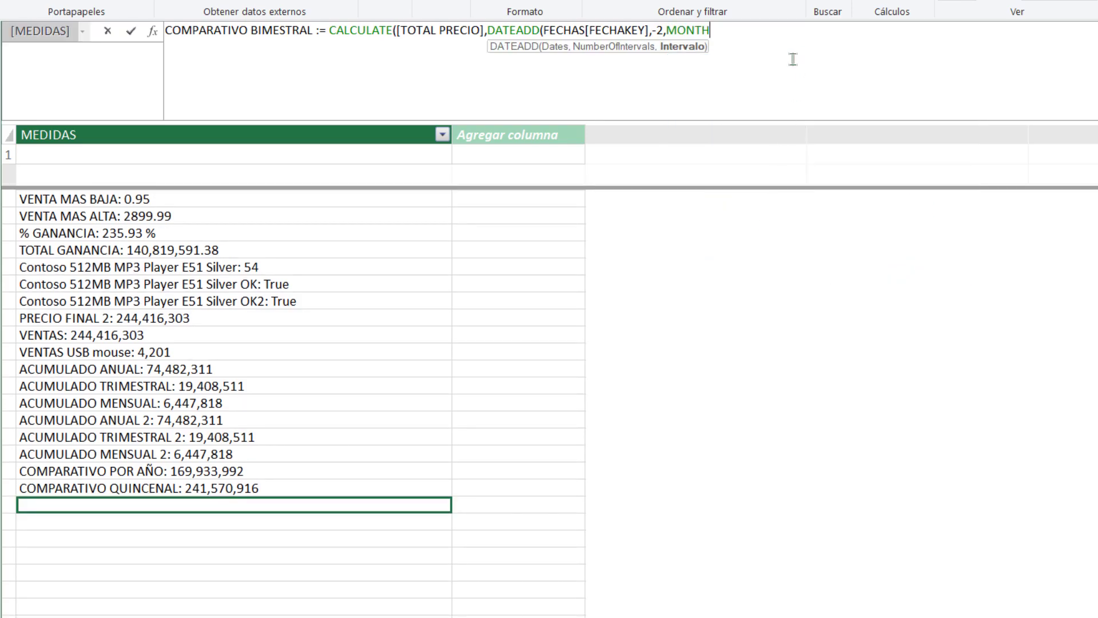
type("))")
key("Return")
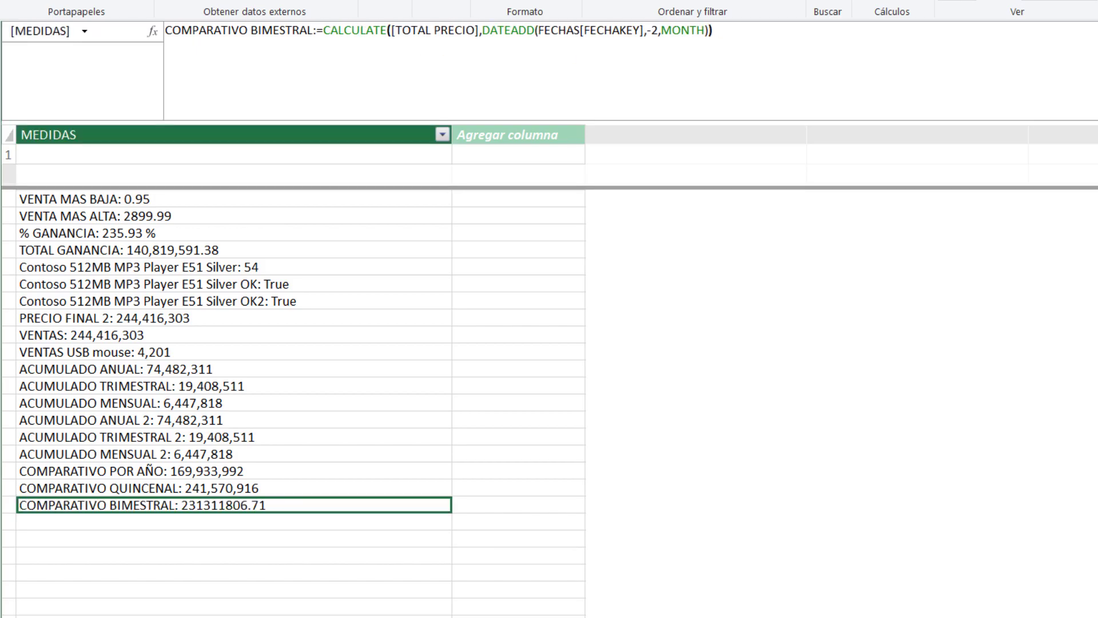
- Format COMPARATIVO BIMESTRAL as a decimal number with a thousands separator and zero decimal places
right_click(178, 496)
right_click(136, 495)
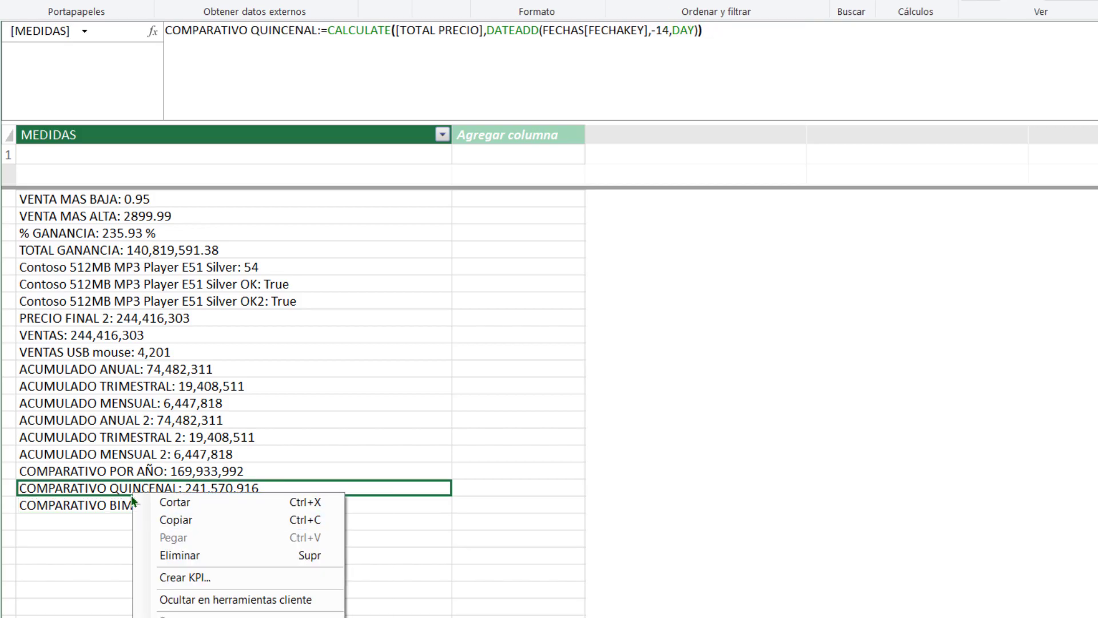
right_click(116, 505)
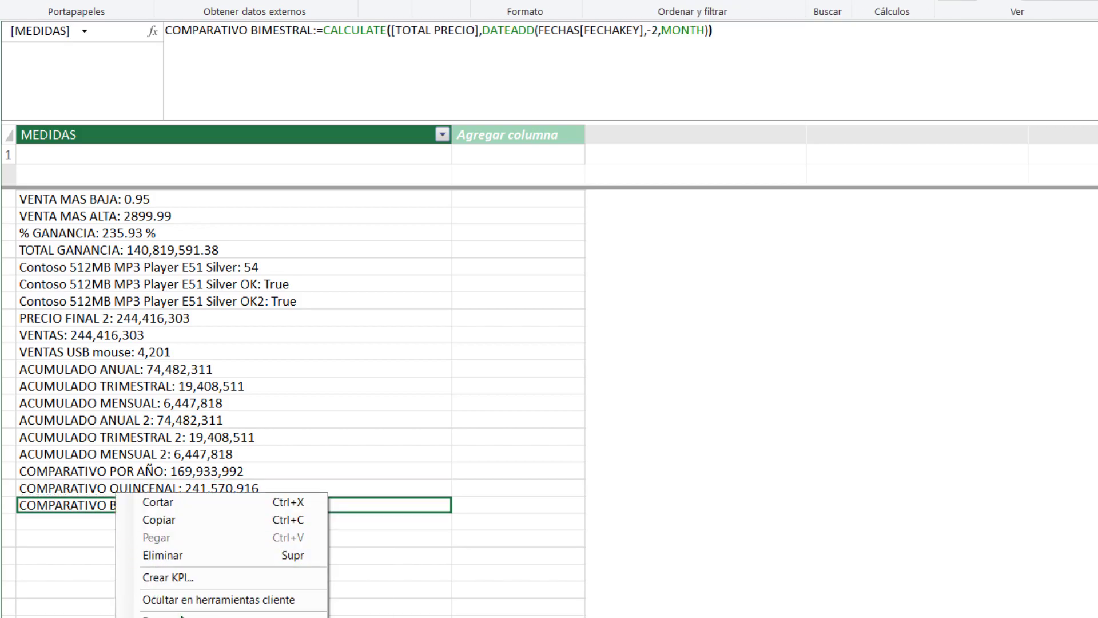
left_click(180, 614)
left_click(546, 268)
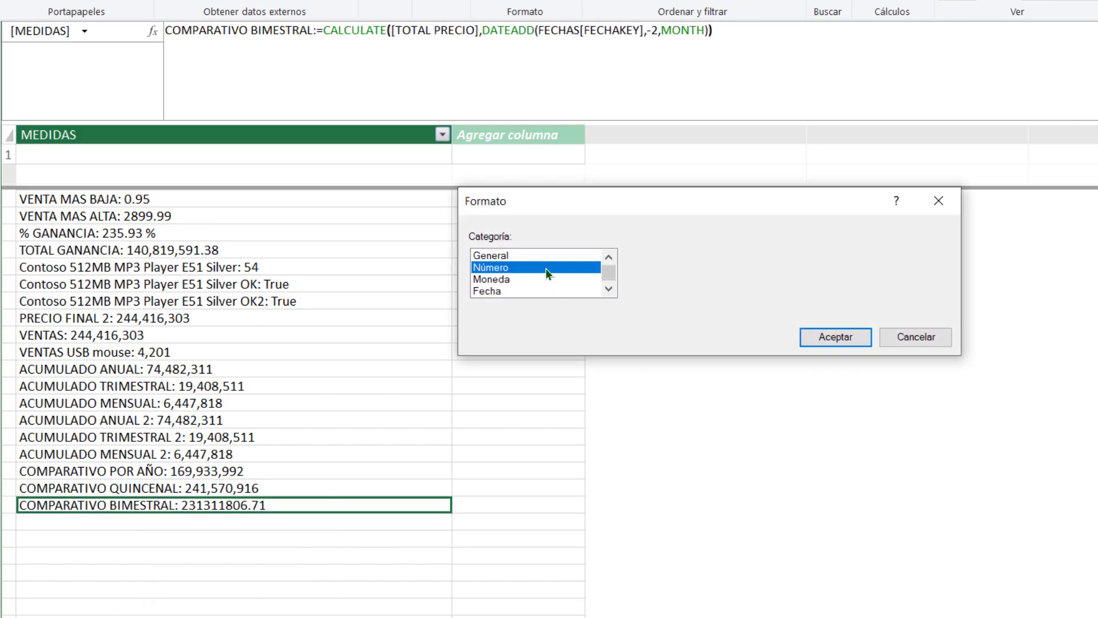
left_click(639, 302)
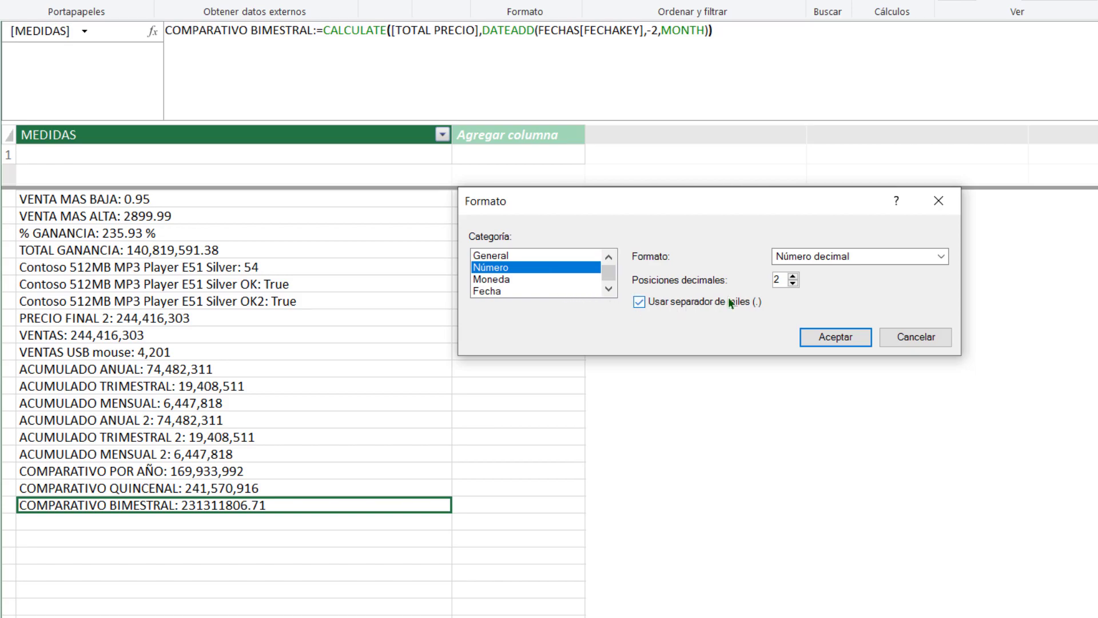
left_click(793, 285)
left_click(819, 341)
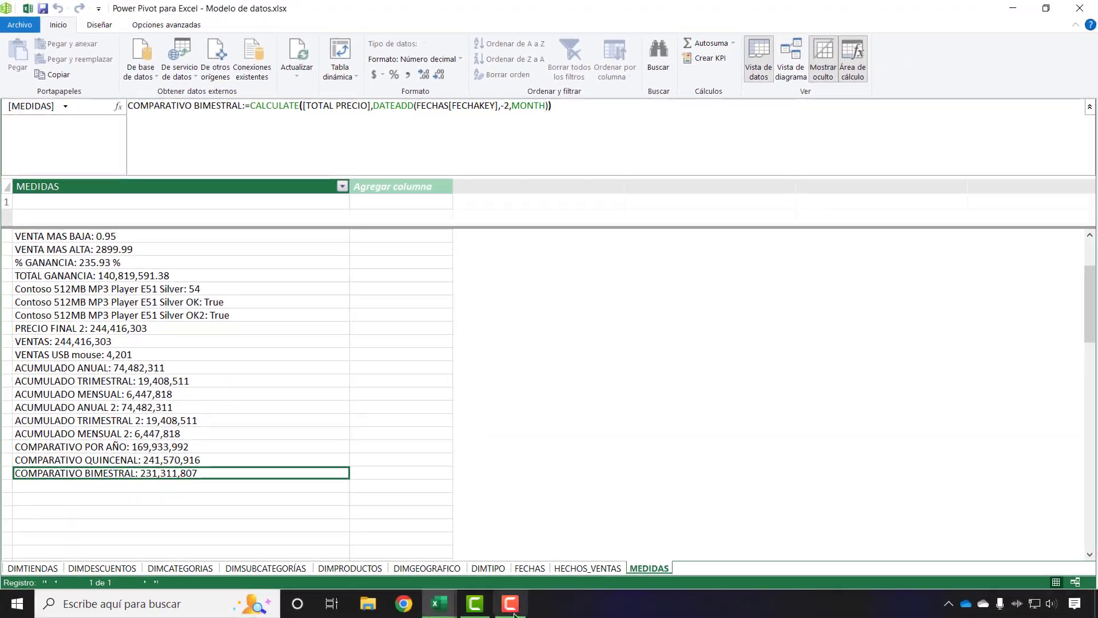
- Switch to the Excel workbook and replace COMPARATIVO QUINCENAL with COMPARATIVO BIMESTRAL in the pivot table's values
mouse_move(457, 610)
left_click(362, 537)
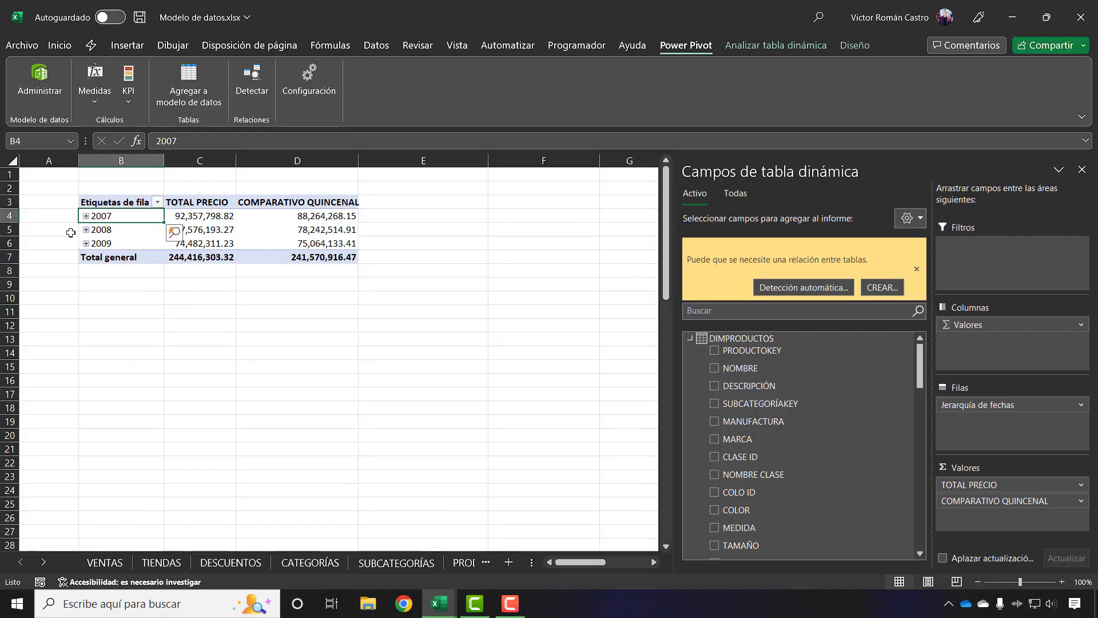
left_click_drag(1001, 500, 830, 490)
scroll(830, 491, "down", 15)
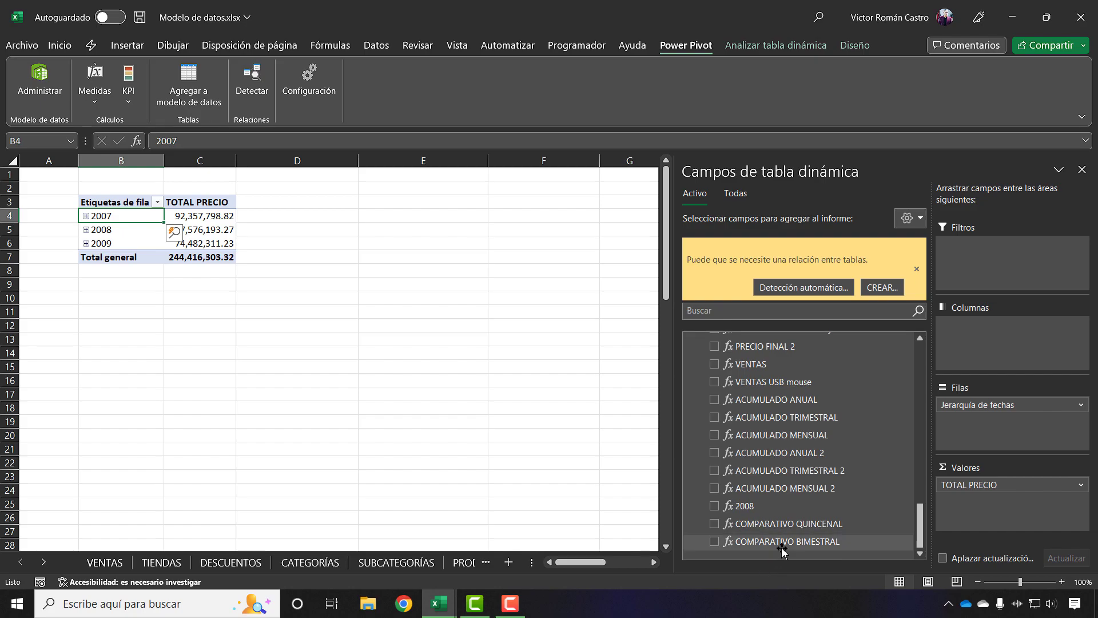
left_click_drag(794, 539, 972, 504)
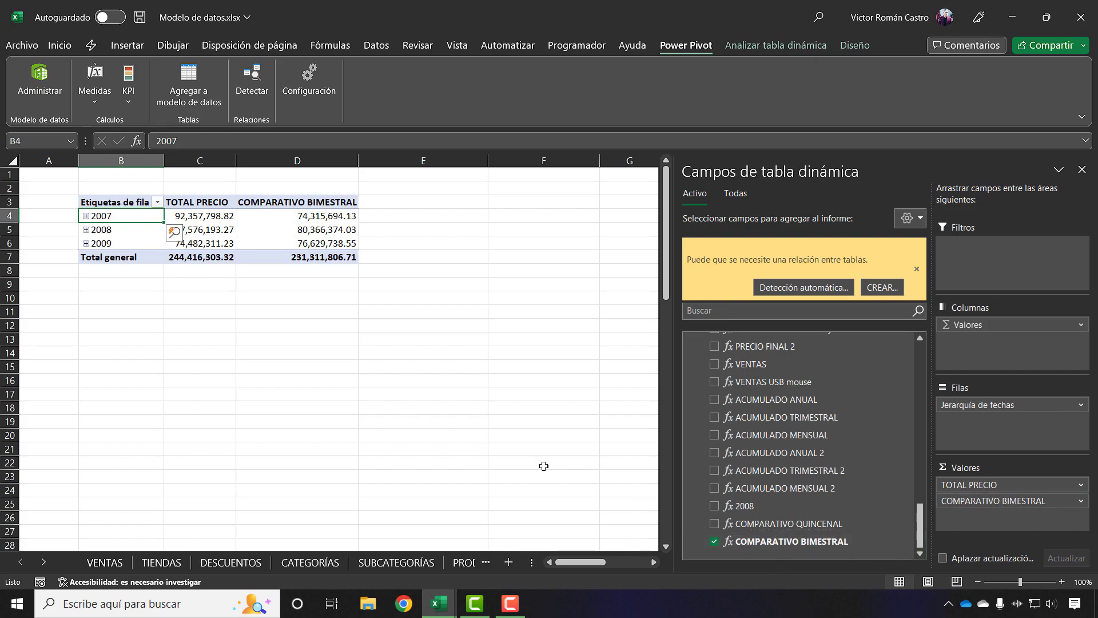
- Expand 2007 in the pivot table and collapse febrero so that the year is broken down by month only
left_click(86, 215)
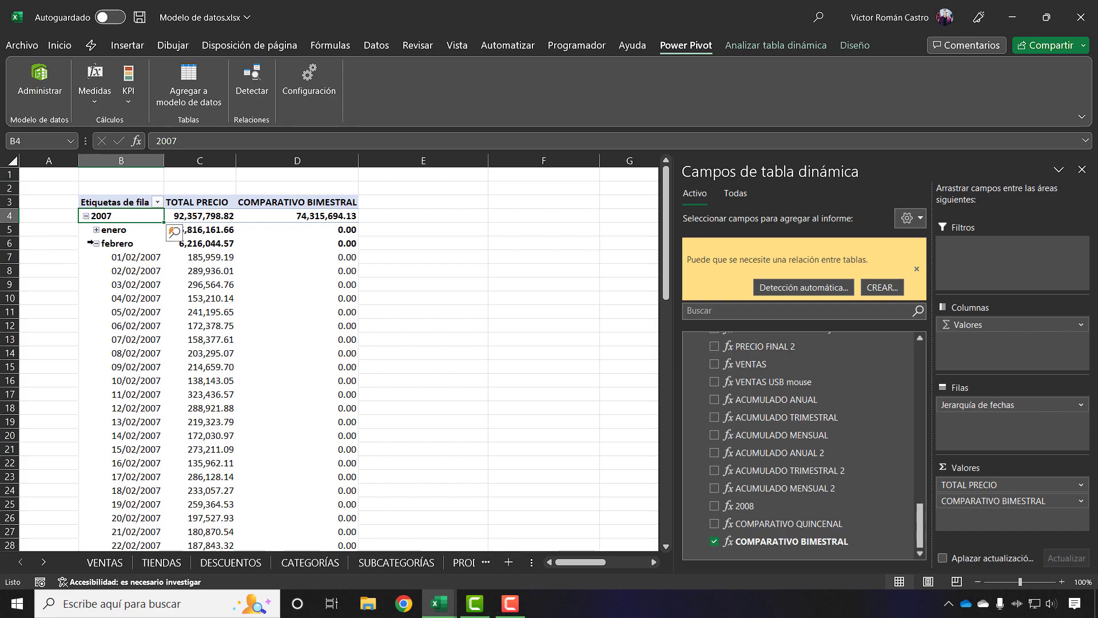
left_click(86, 215)
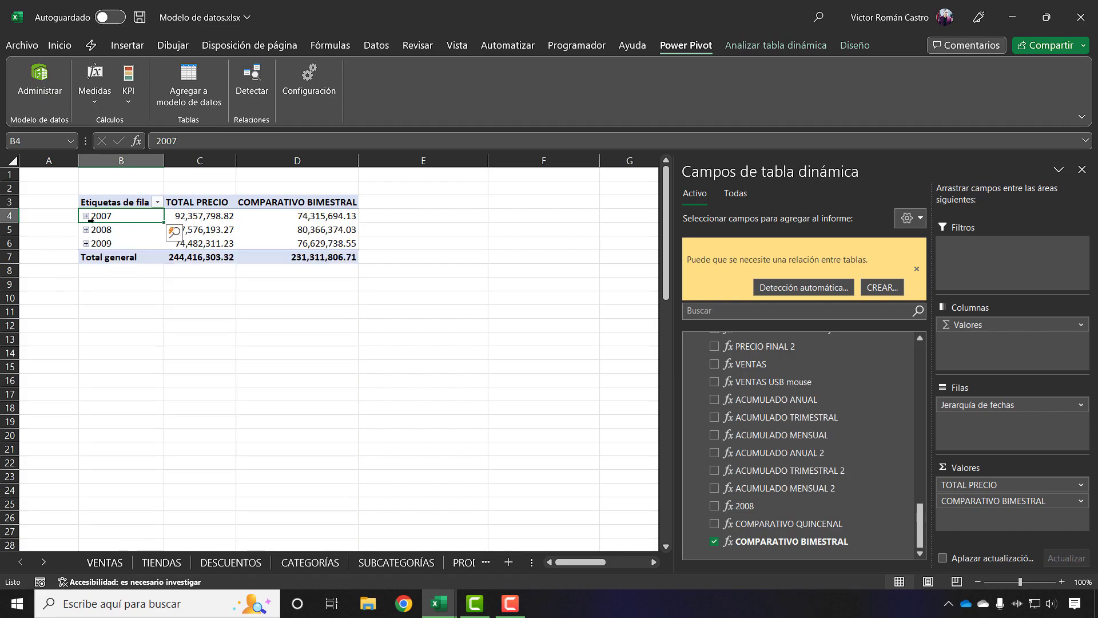
left_click(86, 216)
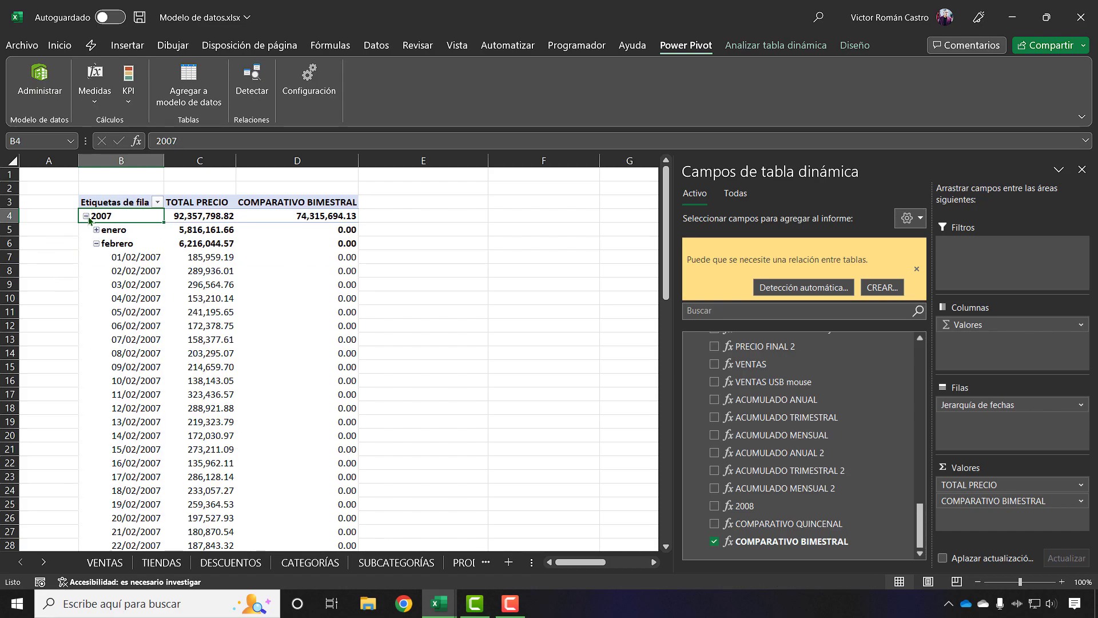
left_click(97, 247)
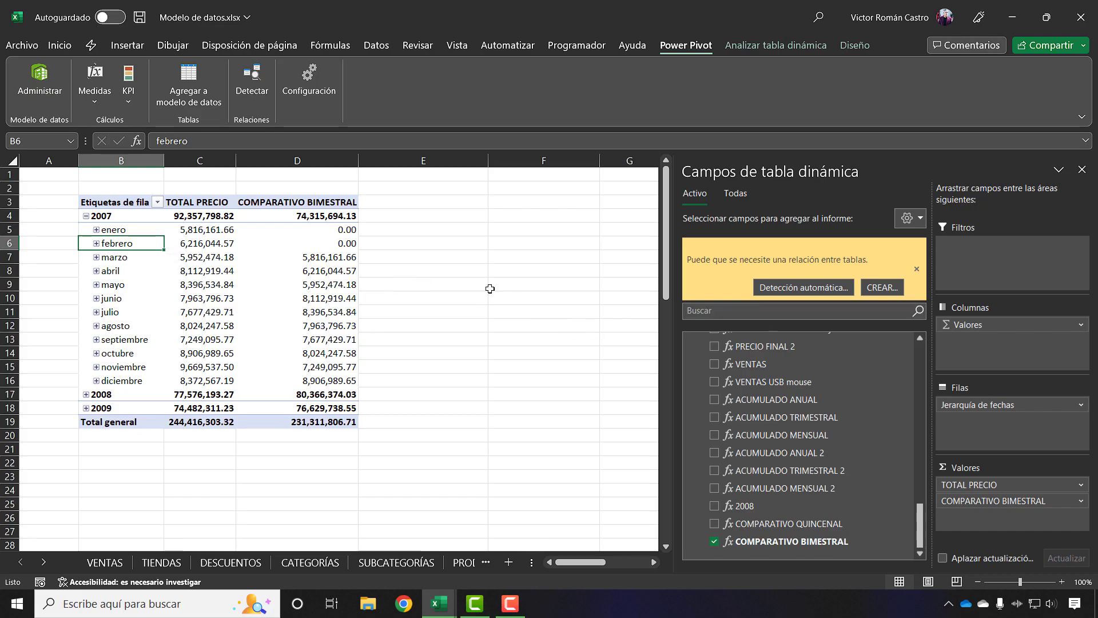
- Compare the 2007 monthly TOTAL PRECIO values from enero onward with the COMPARATIVO BIMESTRAL values two months after them
mouse_move(332, 328)
mouse_move(338, 386)
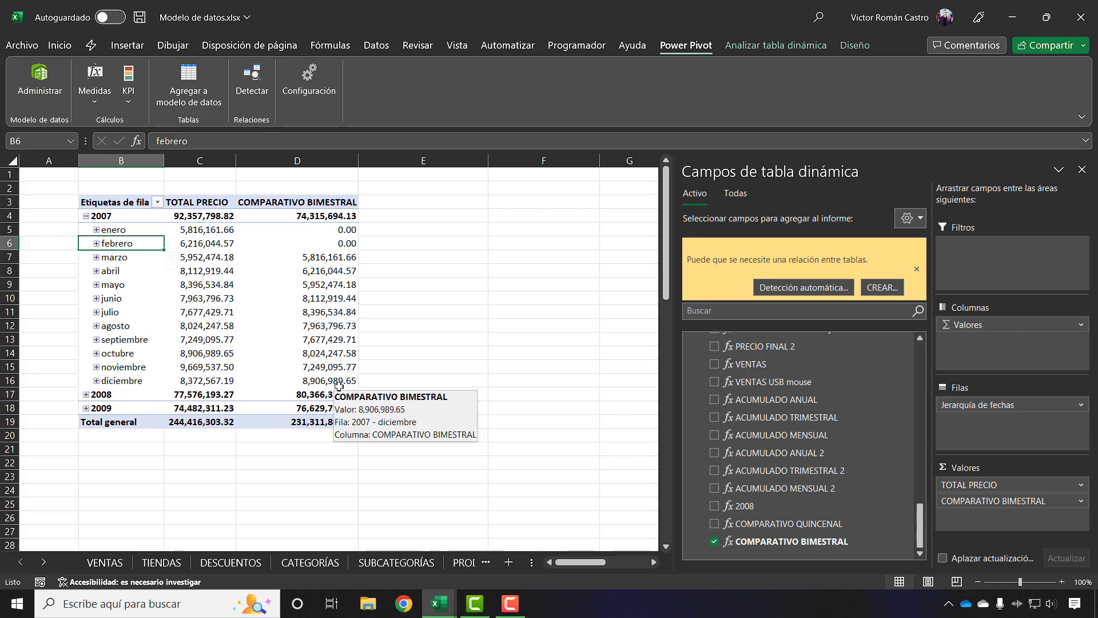
left_click(219, 235)
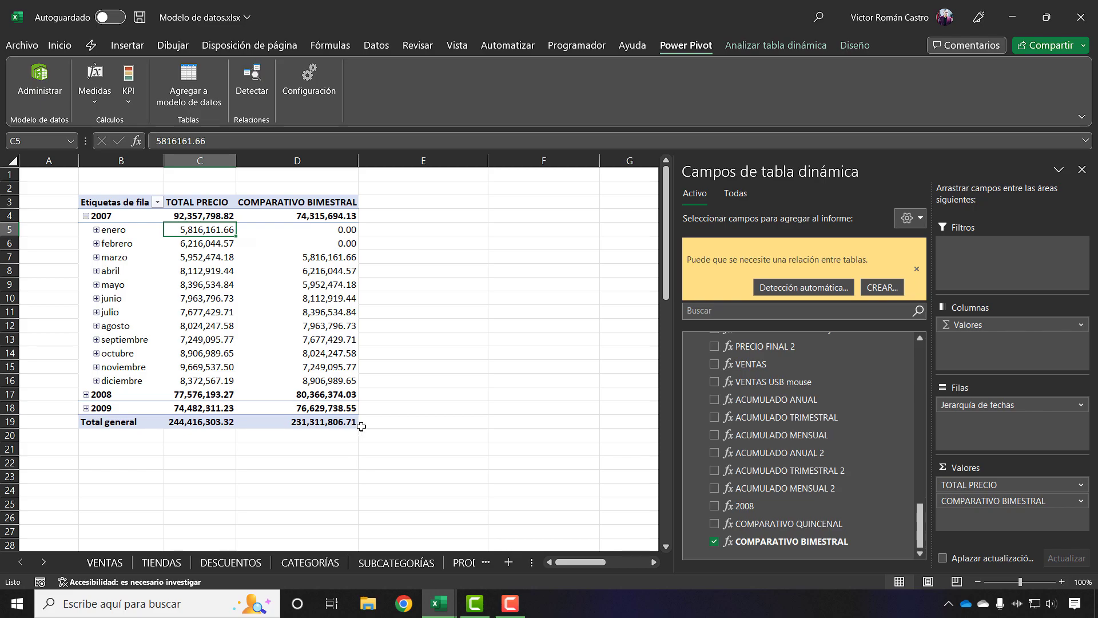
left_click(197, 245)
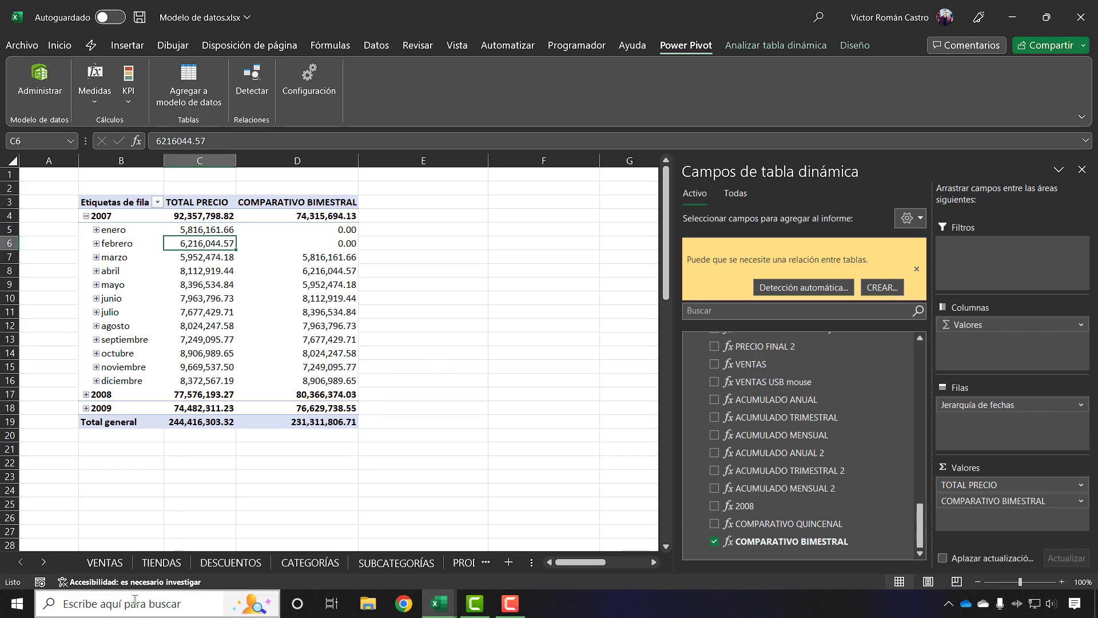
mouse_move(328, 265)
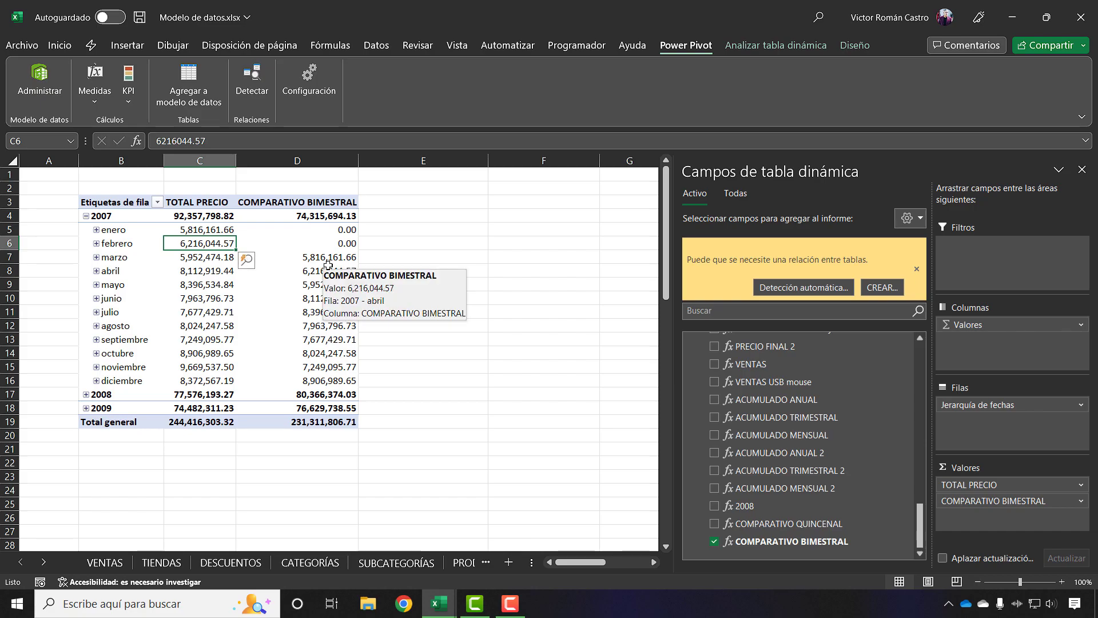
left_click_drag(328, 263, 312, 271)
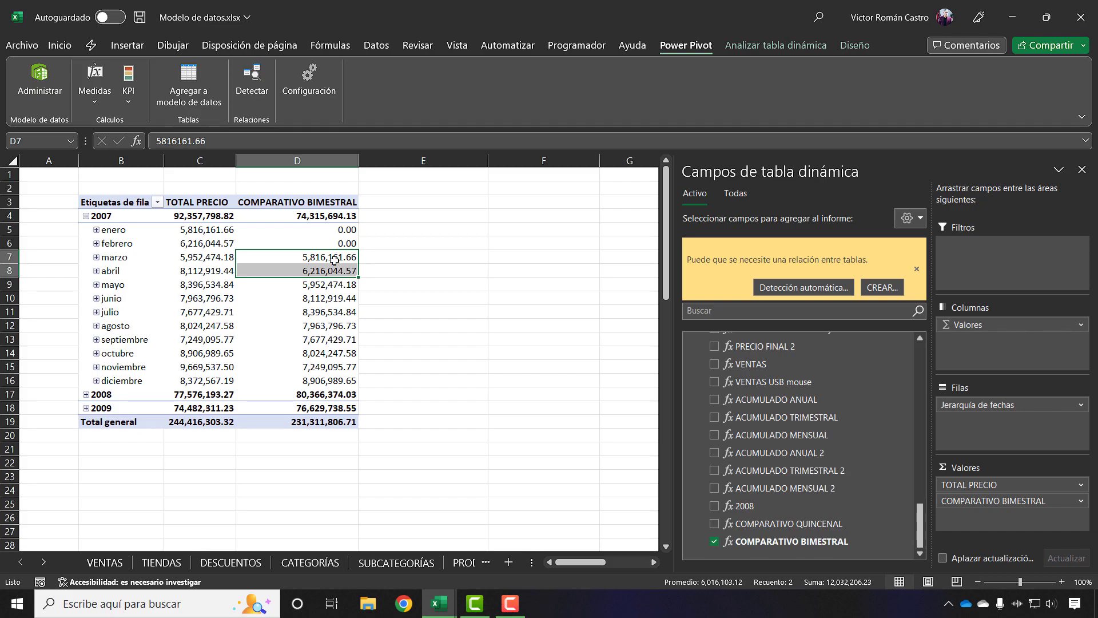
left_click(195, 259)
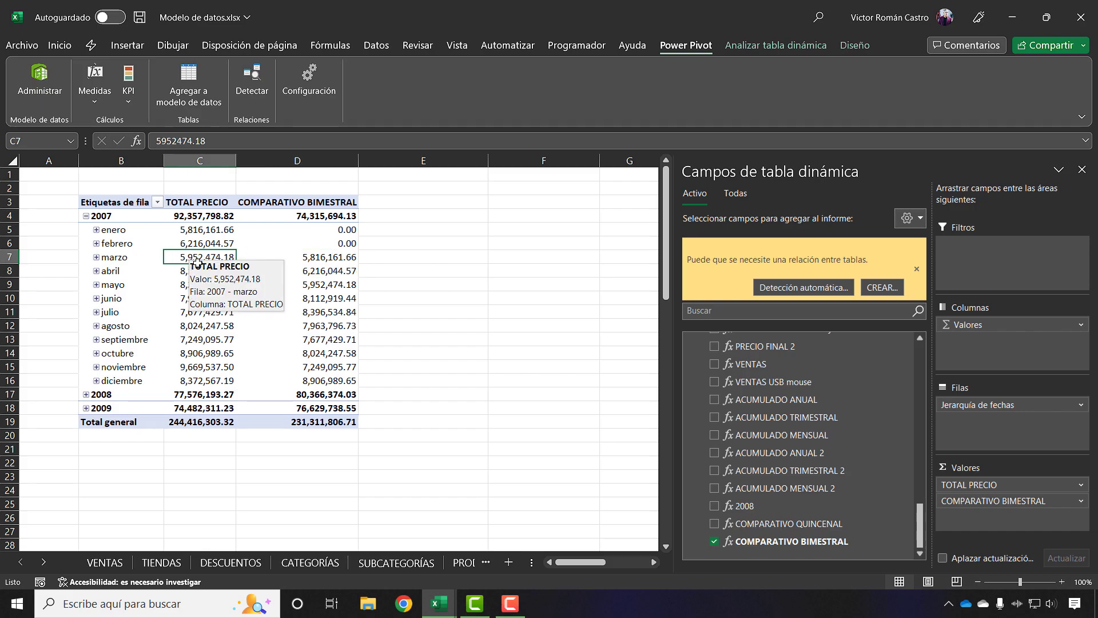
left_click_drag(195, 262, 197, 271)
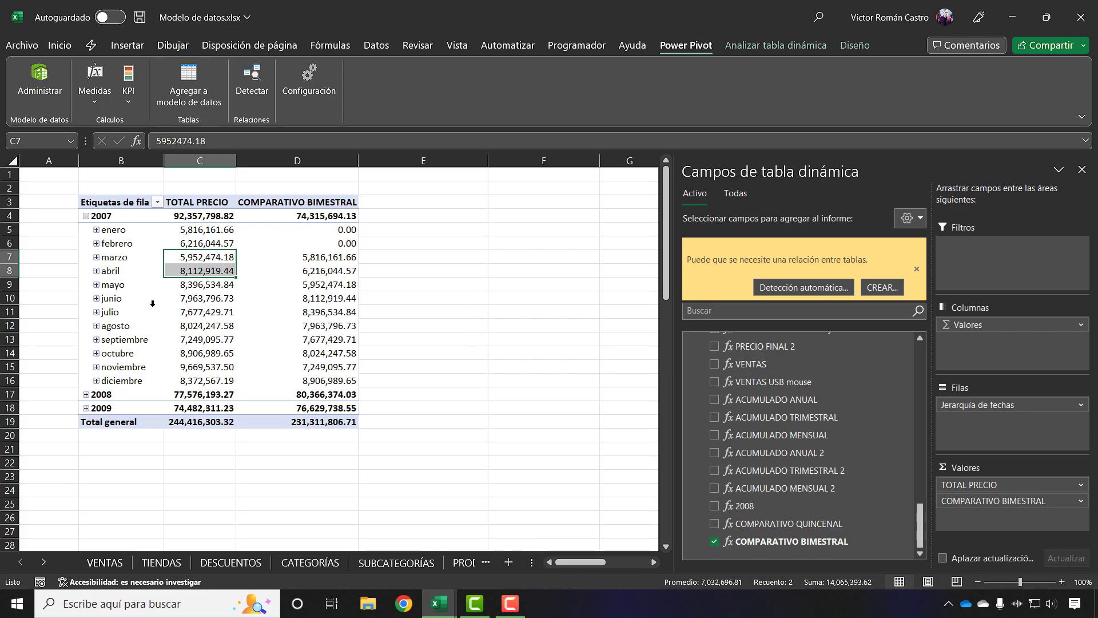
left_click_drag(322, 282, 306, 365)
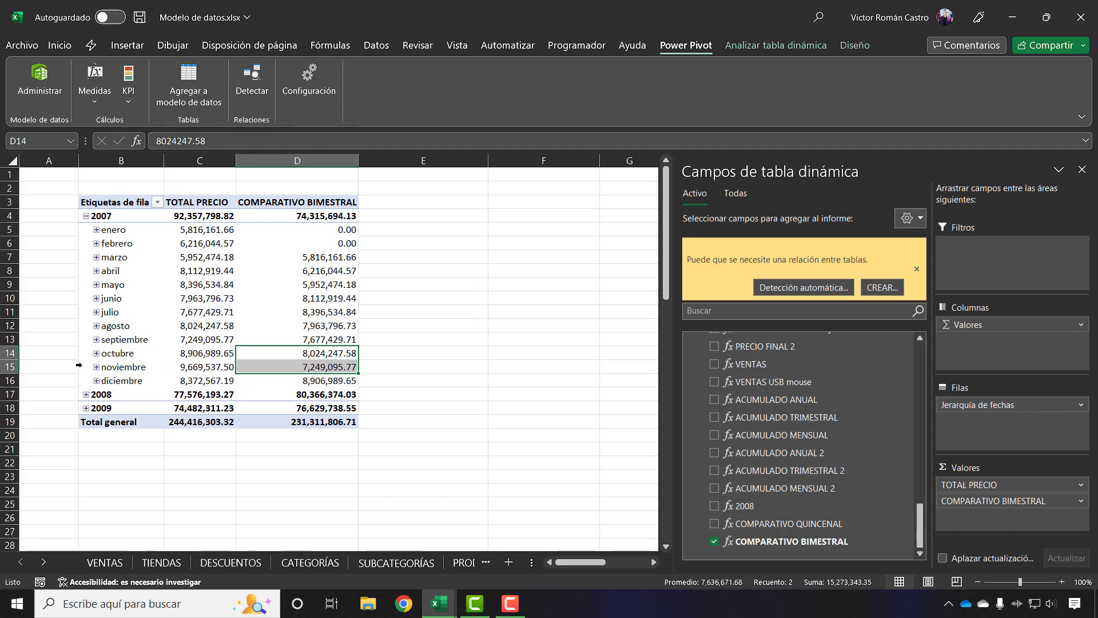
- Expand 2008 and 2009 by month and compare the 2008 TOTAL PRECIO values with COMPARATIVO BIMESTRAL from marzo onward
left_click(86, 394)
scroll(92, 423, "down", 3)
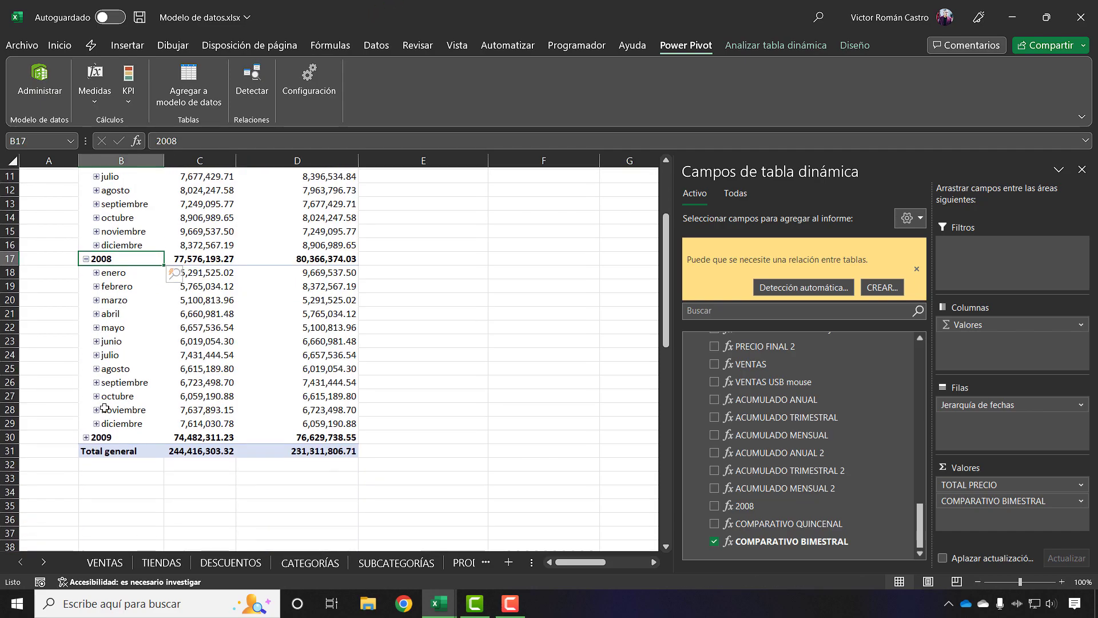
left_click(86, 435)
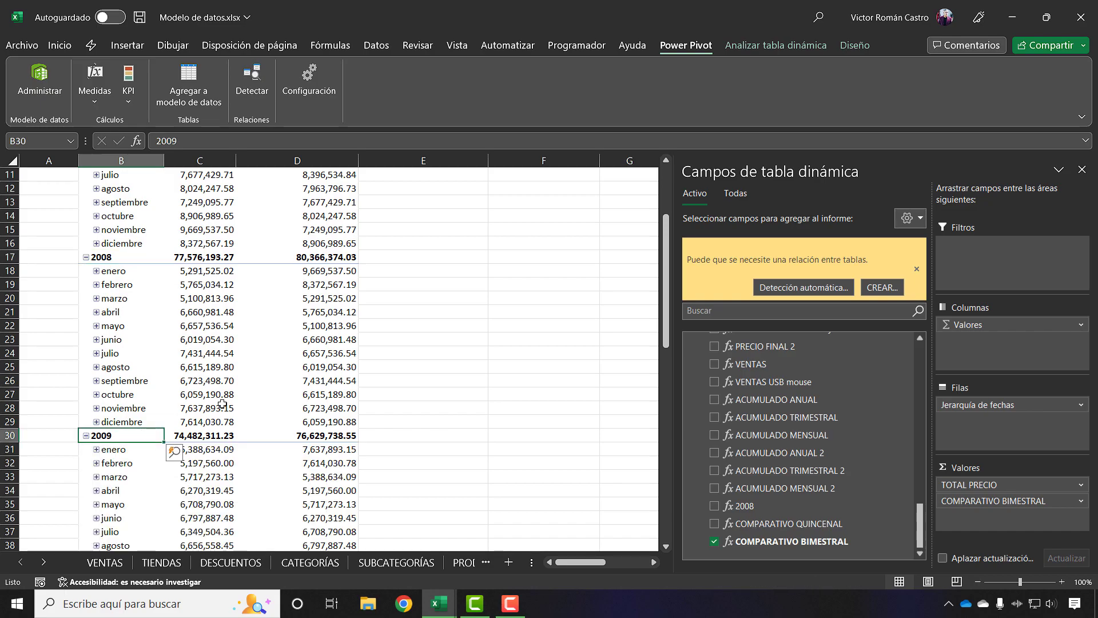
left_click(214, 283)
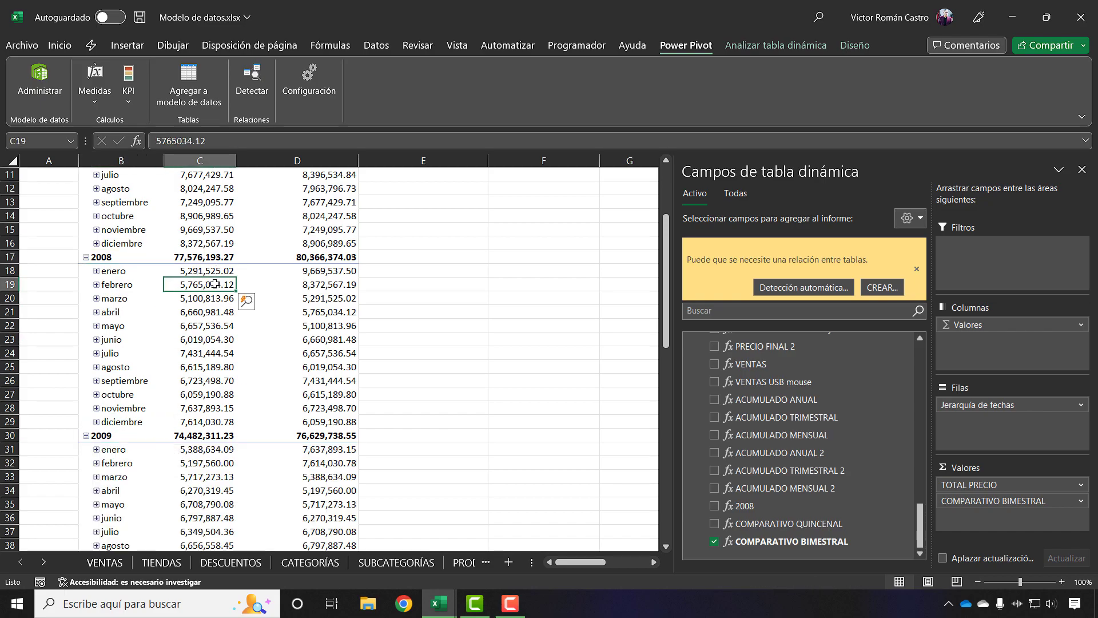
left_click_drag(220, 274, 220, 281)
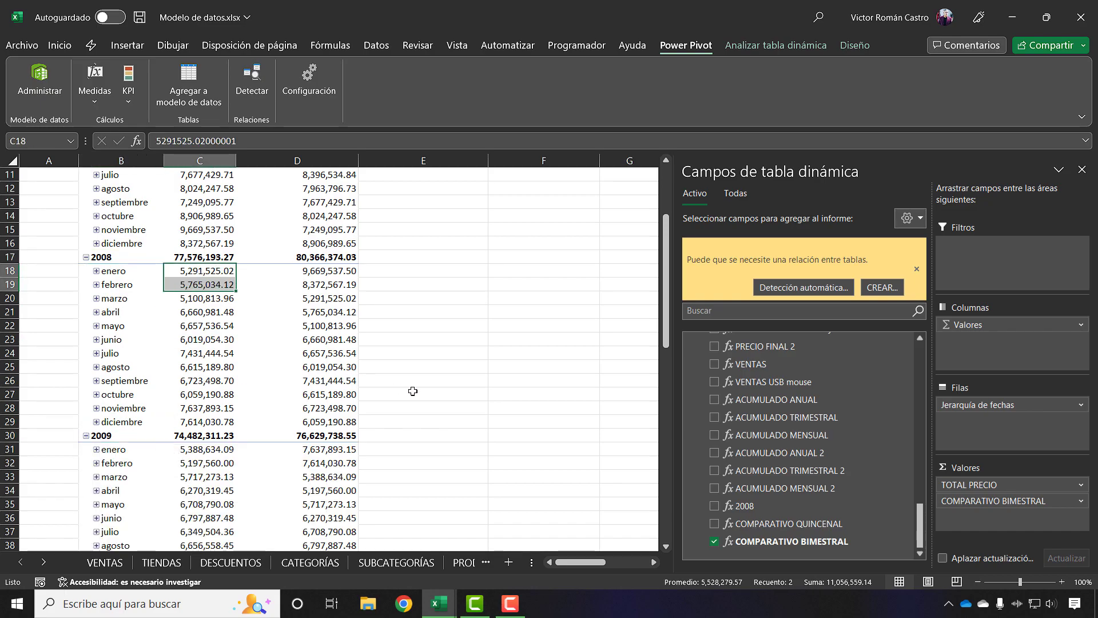
left_click_drag(335, 299, 334, 367)
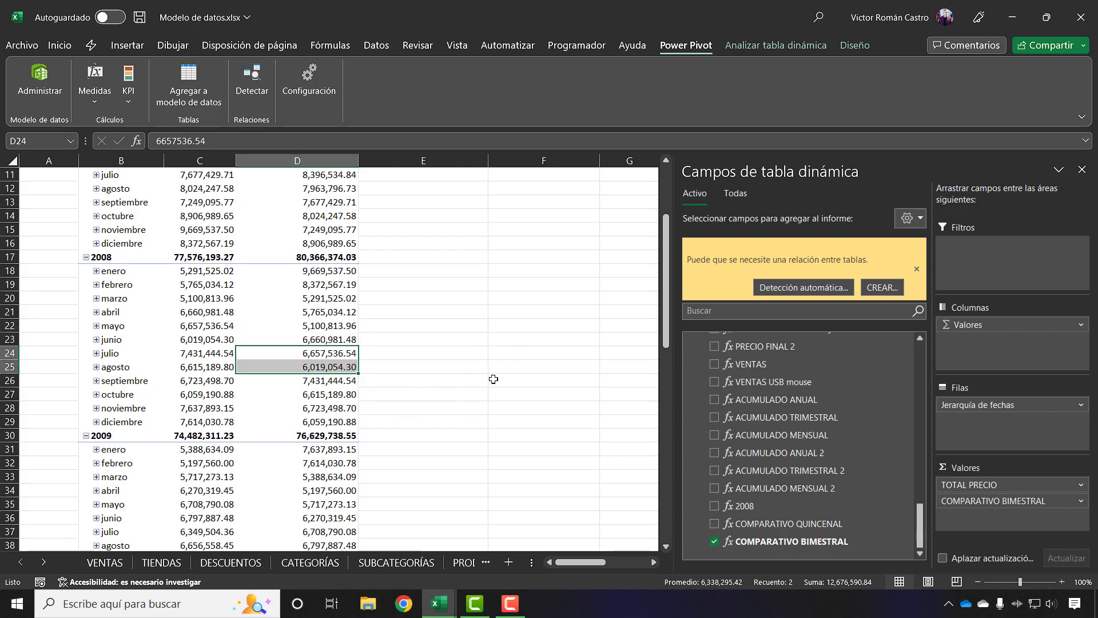
- Switch to the Power Pivot window and open the COMPARATIVO BIMESTRAL formula for editing
left_click(444, 602)
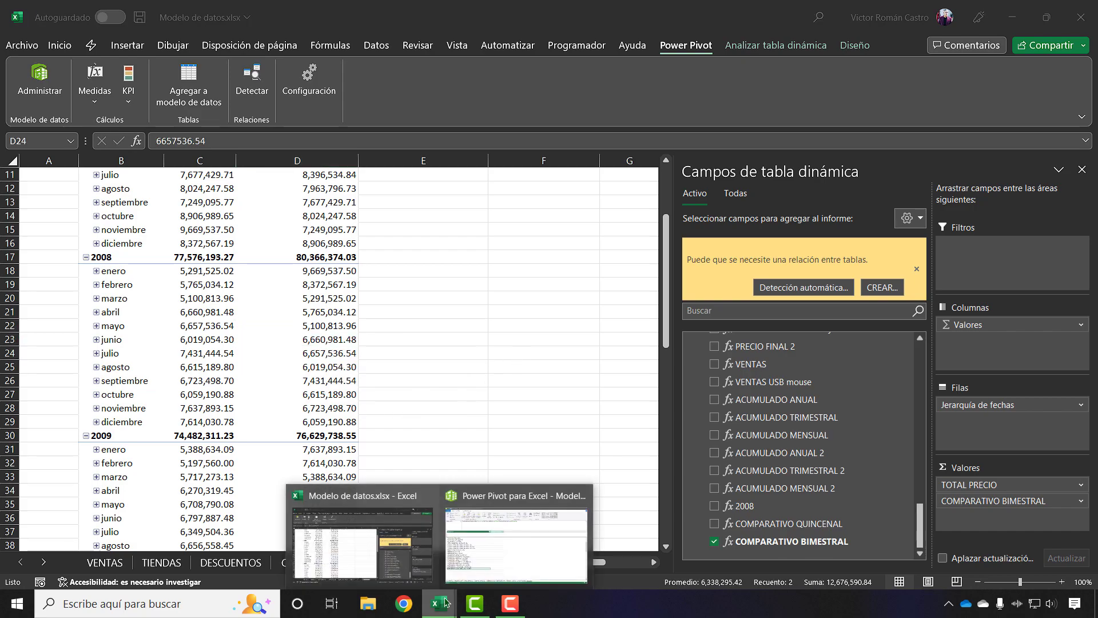
left_click(471, 564)
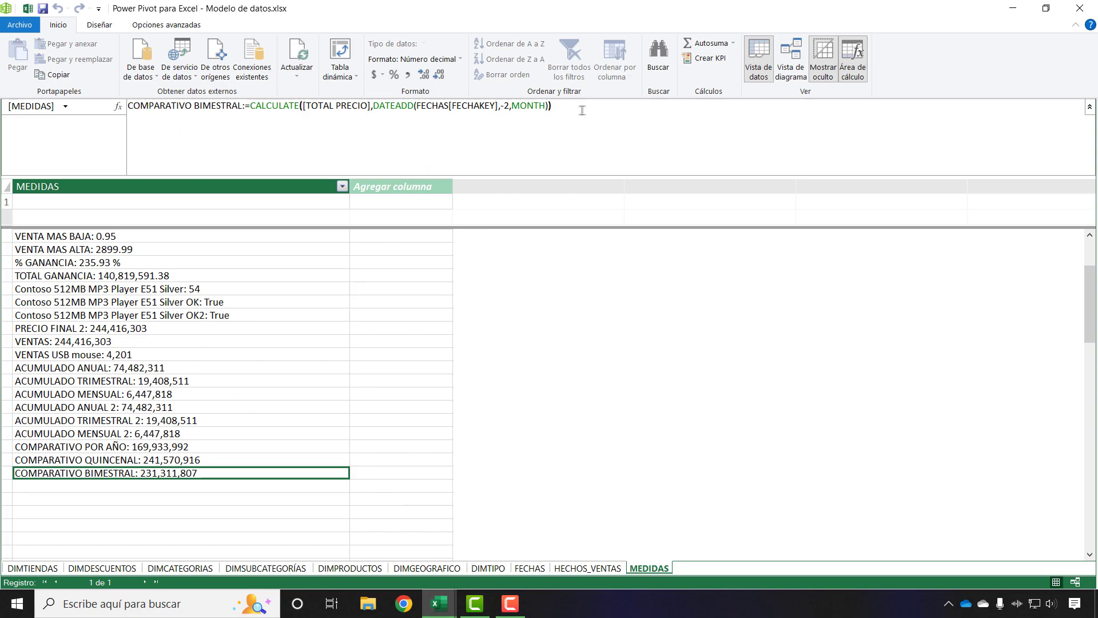
left_click(622, 115)
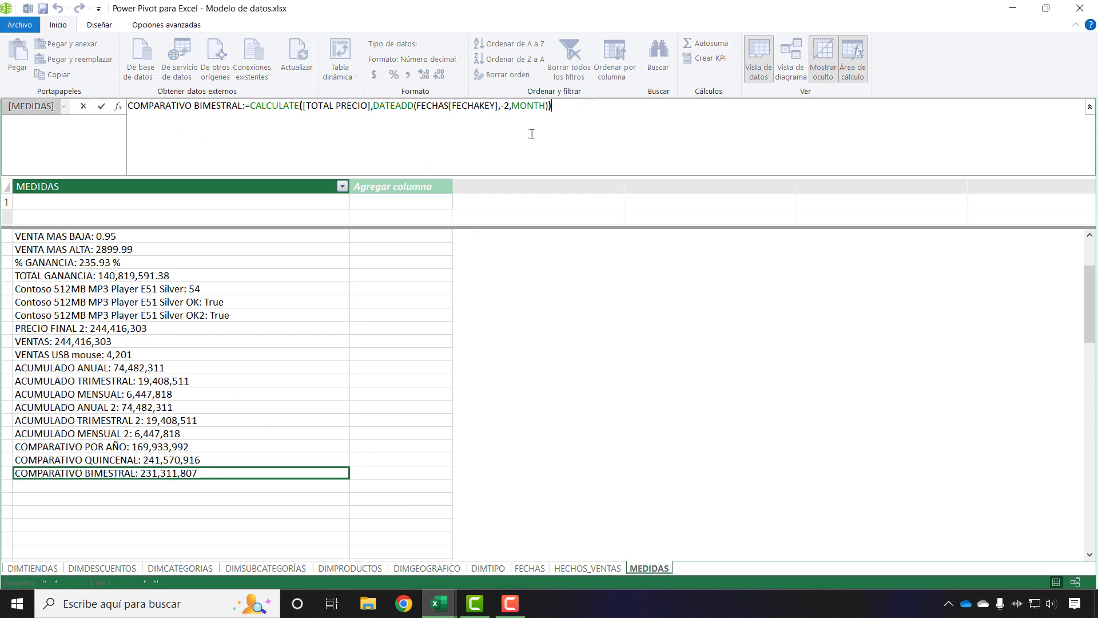